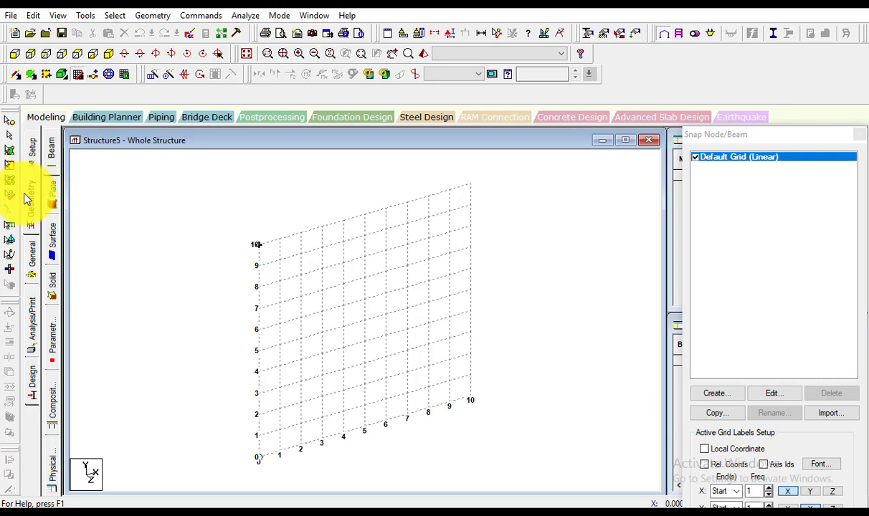
Generate a Bay Frame prototype from the Frame Models in the Structure Wizard, keeping the default parameters
{"action": "left_click", "coordinate": [26, 198]}
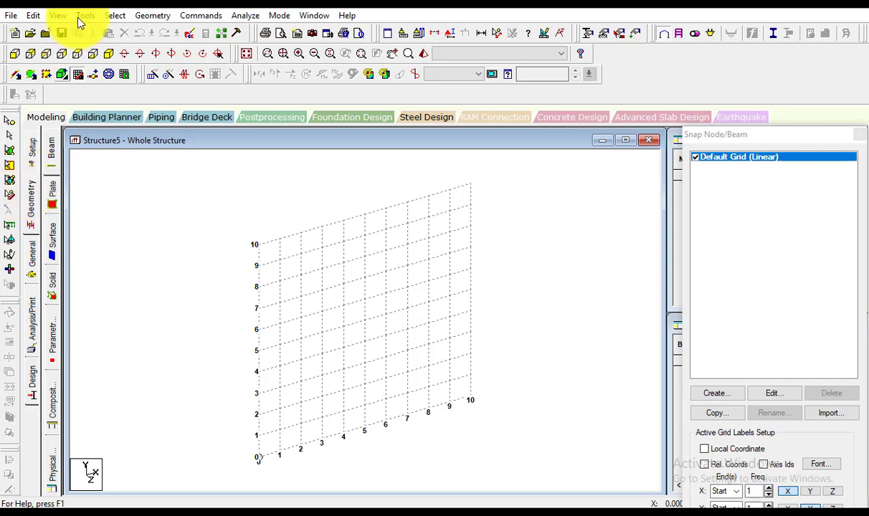
{"action": "left_click", "coordinate": [148, 16]}
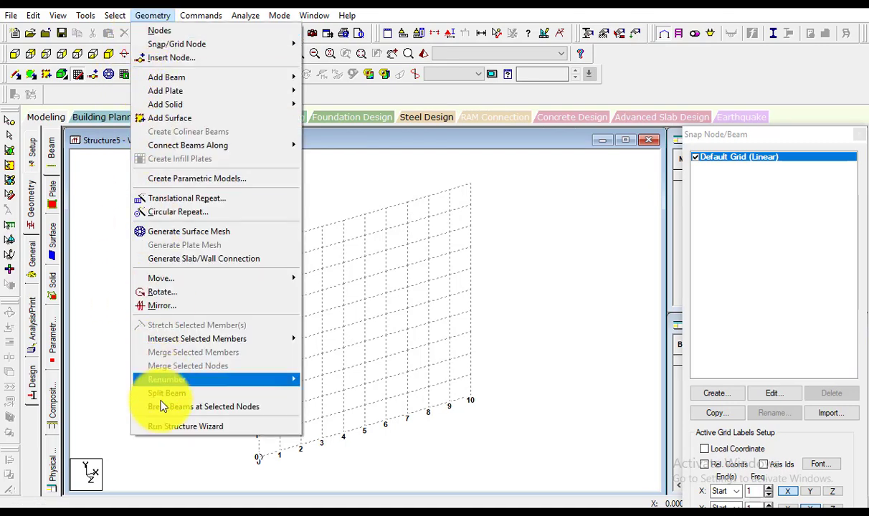
{"action": "left_click", "coordinate": [166, 426]}
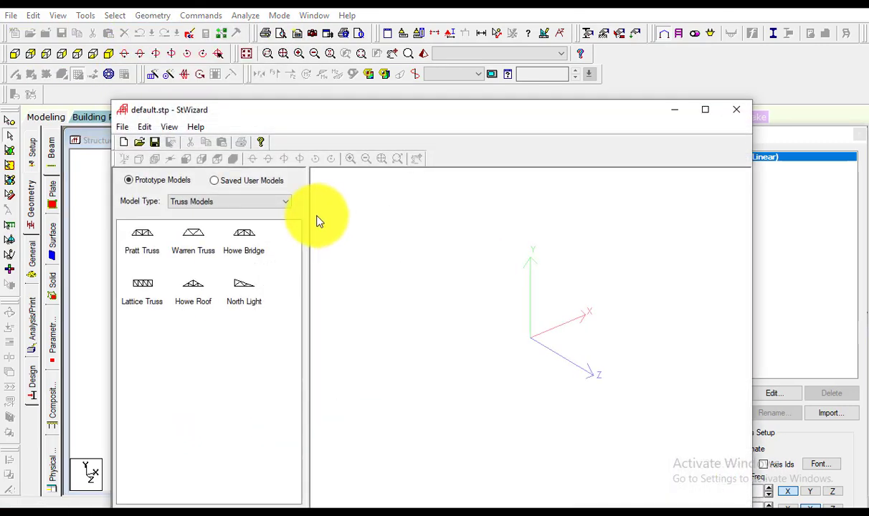
{"action": "left_click", "coordinate": [199, 204]}
{"action": "left_click", "coordinate": [179, 219]}
{"action": "double_click", "coordinate": [141, 233]}
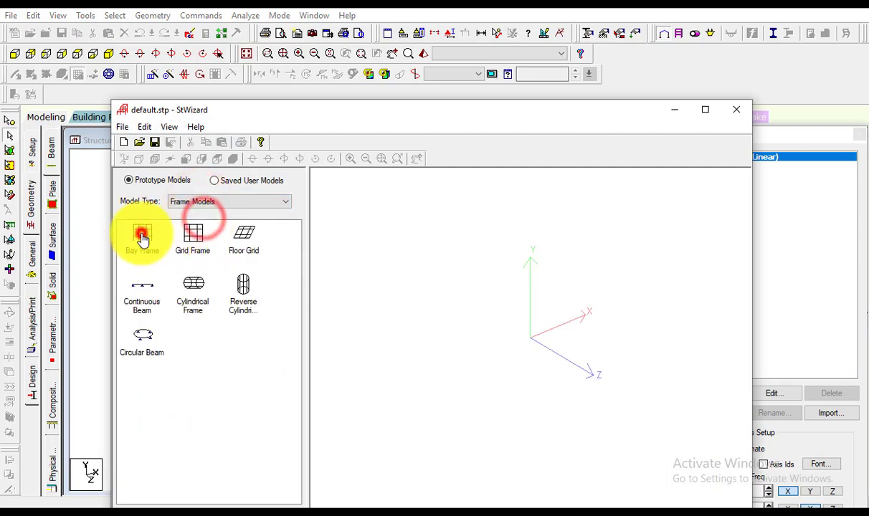
{"action": "left_click", "coordinate": [495, 300]}
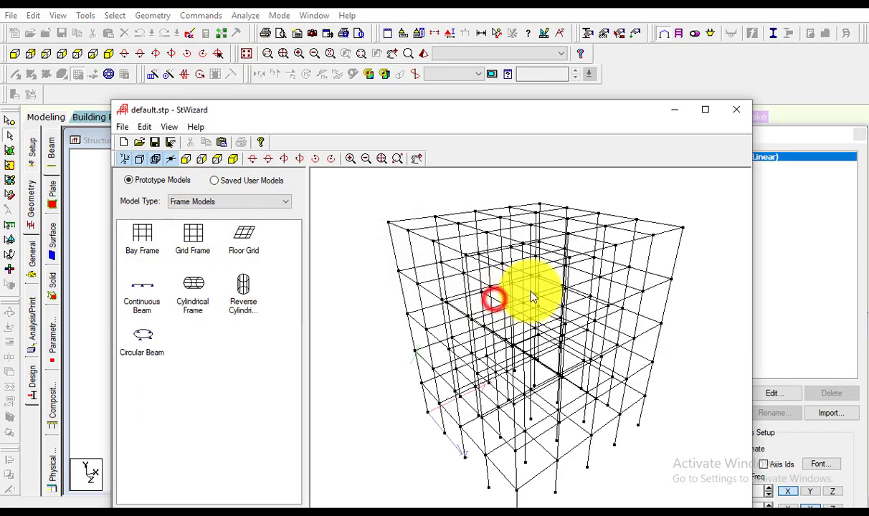
Transfer the bay frame prototype into the STAAD.Pro model at the default position and maximize the structure view without the snap grid panel
{"action": "left_click", "coordinate": [735, 109]}
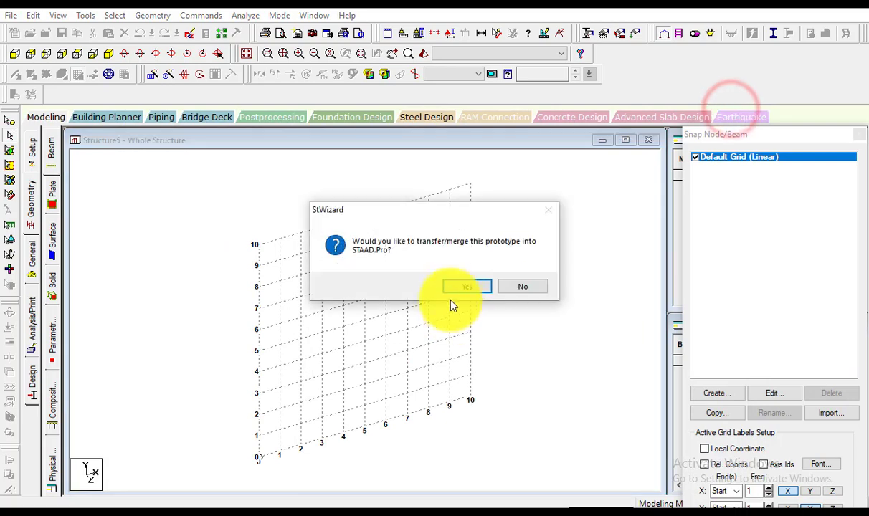
{"action": "left_click", "coordinate": [451, 287]}
{"action": "left_click", "coordinate": [506, 200]}
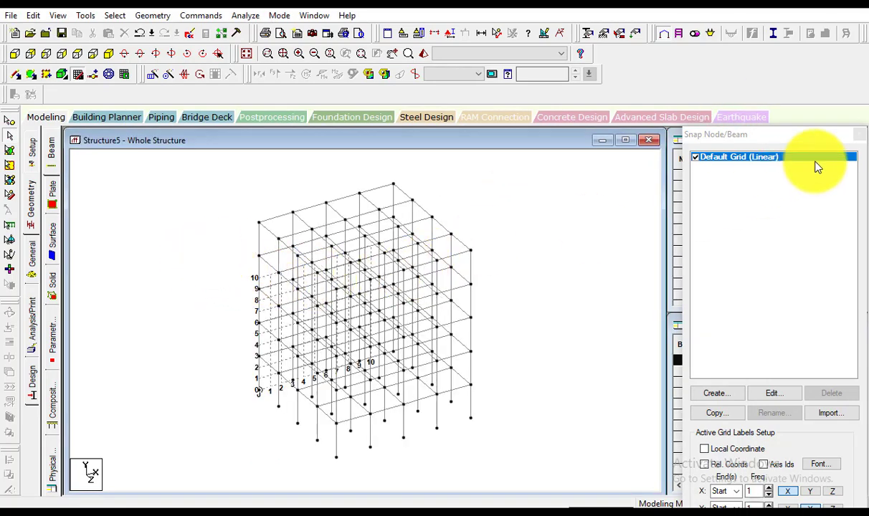
{"action": "left_click", "coordinate": [858, 139]}
{"action": "left_click", "coordinate": [625, 141]}
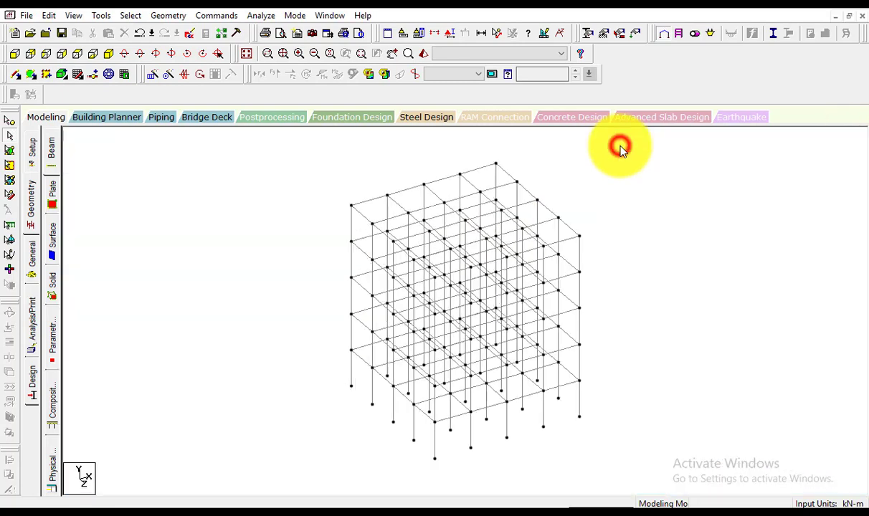
{"action": "middle_click_drag", "start_coordinate": [252, 342], "coordinate": [156, 300]}
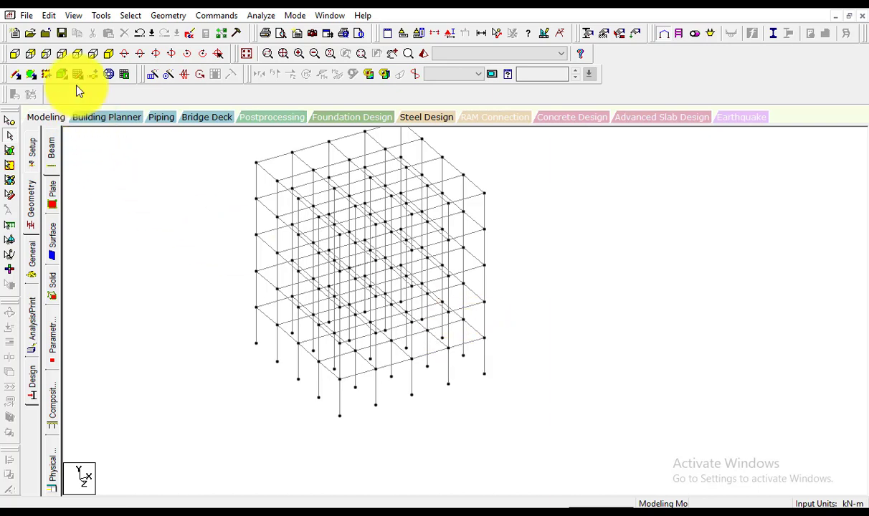
In plan view, delete the two outer edge beams meeting at the front right corner on all floors
{"action": "left_click", "coordinate": [76, 57]}
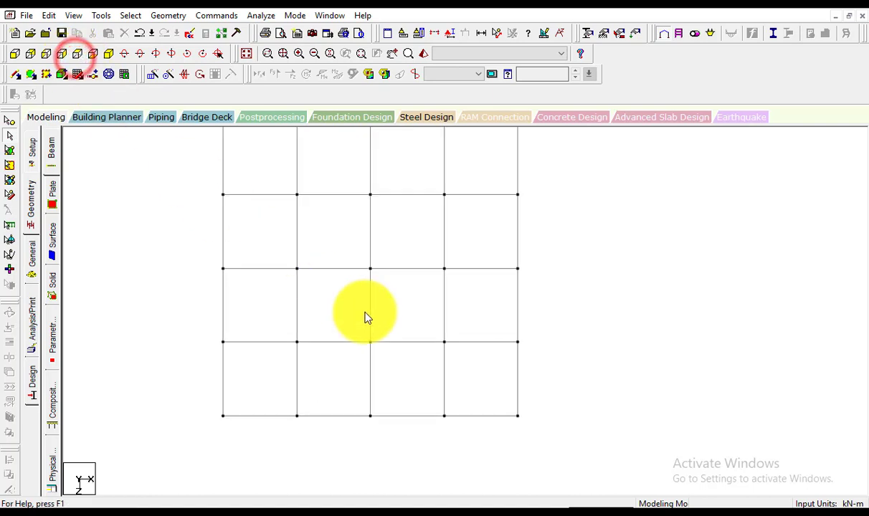
{"action": "left_click", "coordinate": [517, 395]}
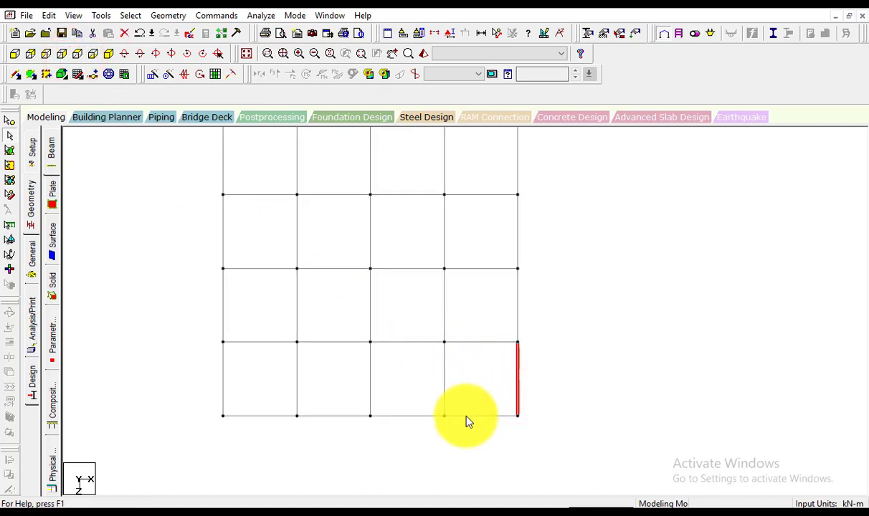
{"action": "left_click", "coordinate": [467, 416], "text": "ctrl"}
{"action": "key", "text": "Delete"}
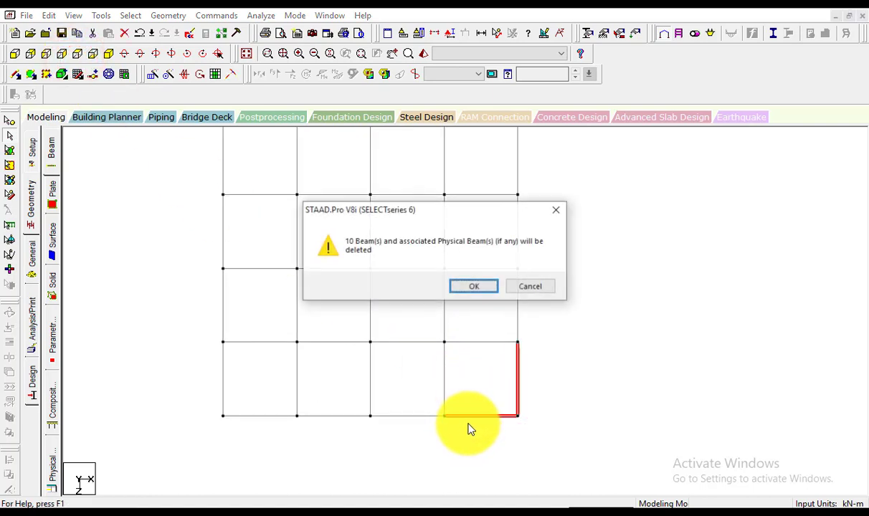
{"action": "left_click", "coordinate": [482, 285]}
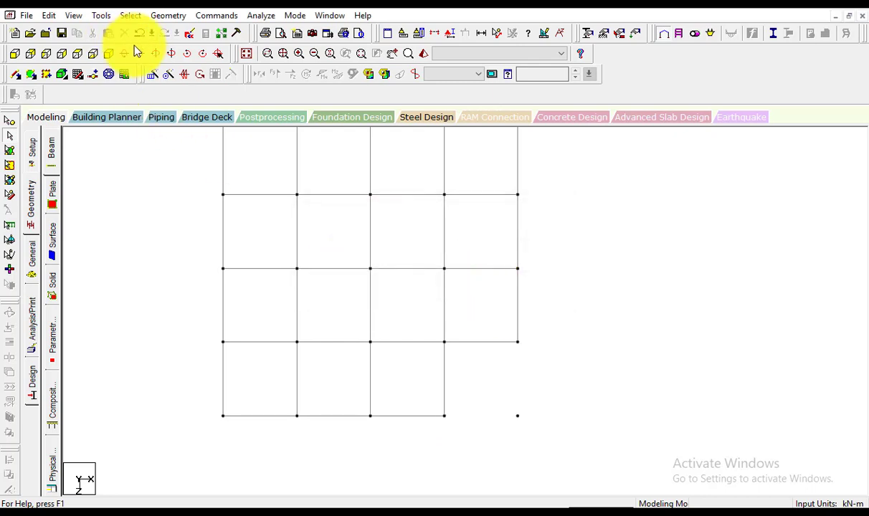
Undo the deletion of the corner beams and show the whole frame in isometric view
{"action": "left_click", "coordinate": [108, 54]}
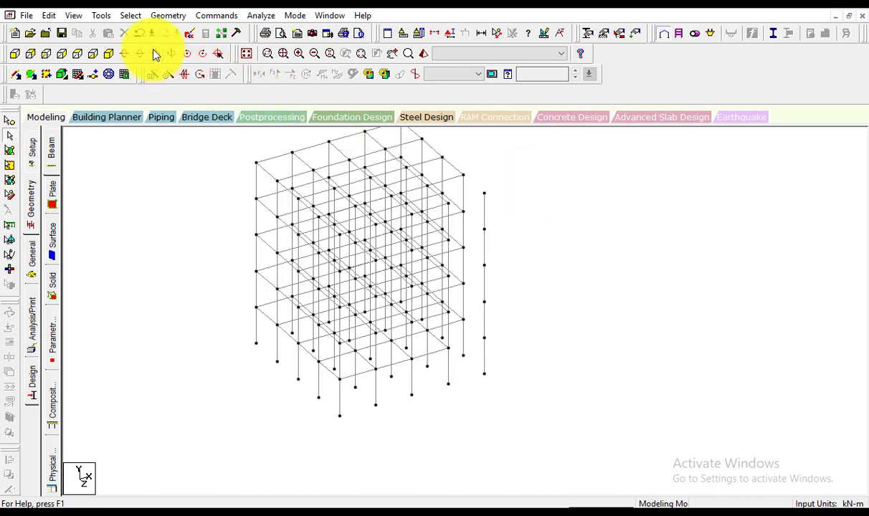
{"action": "left_click", "coordinate": [138, 34]}
{"action": "left_click", "coordinate": [138, 34]}
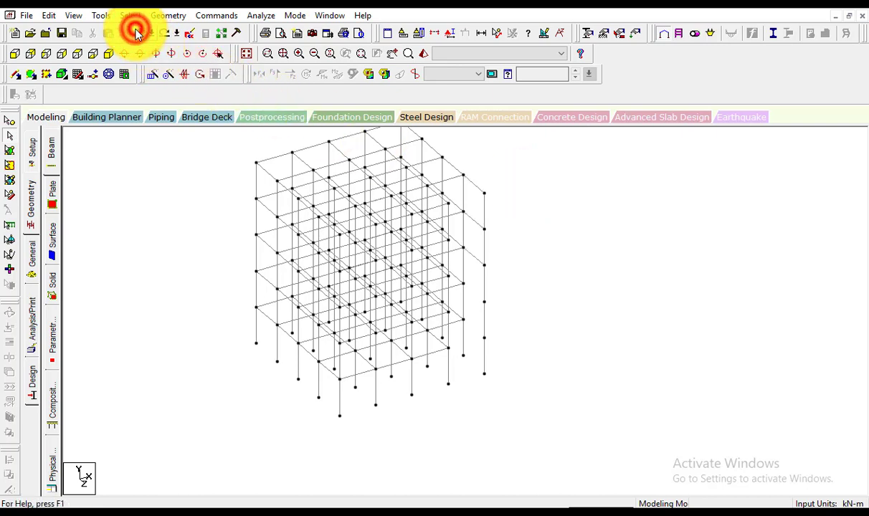
{"action": "left_click", "coordinate": [138, 34]}
{"action": "left_click", "coordinate": [139, 34]}
{"action": "left_click", "coordinate": [138, 34]}
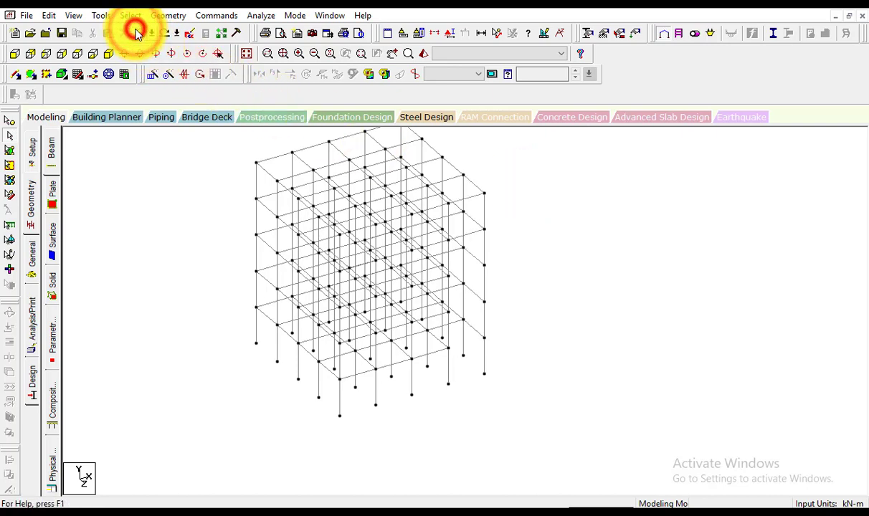
{"action": "left_click", "coordinate": [139, 34]}
{"action": "left_click", "coordinate": [138, 35]}
{"action": "left_click", "coordinate": [136, 31]}
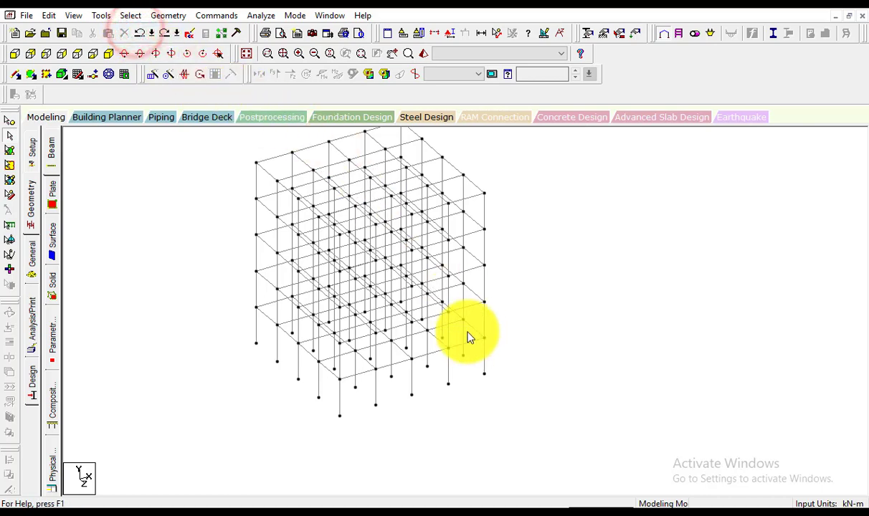
{"action": "middle_click_drag", "start_coordinate": [498, 320], "coordinate": [510, 351]}
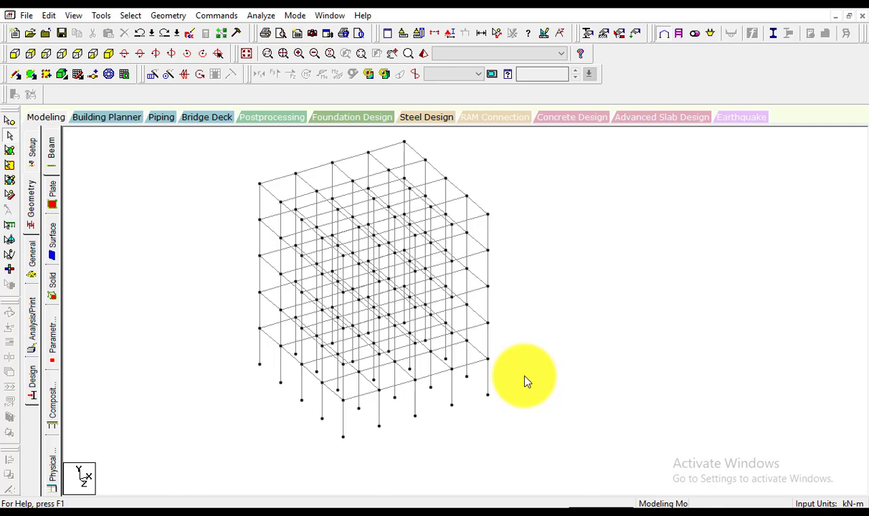
Select all beams of the lowest floor level and open them in a new view window
{"action": "left_click", "coordinate": [21, 57]}
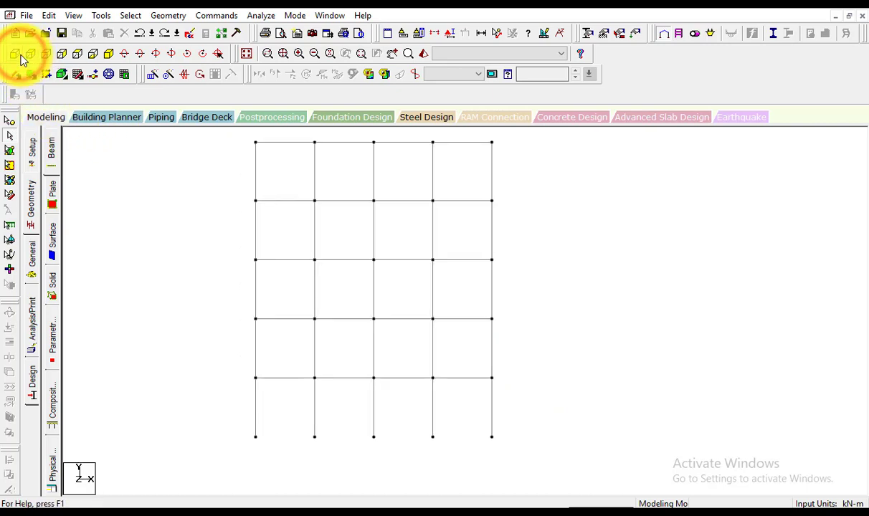
{"action": "left_click_drag", "start_coordinate": [239, 361], "coordinate": [514, 389]}
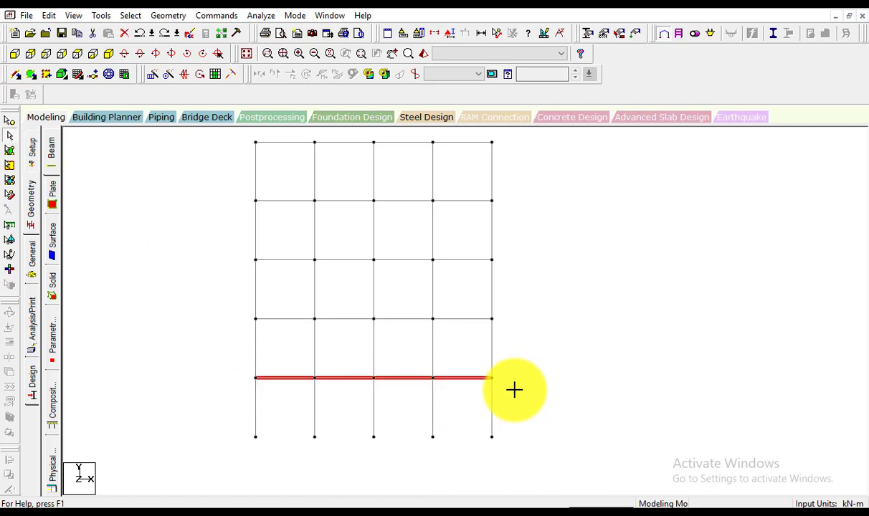
{"action": "left_click", "coordinate": [114, 56]}
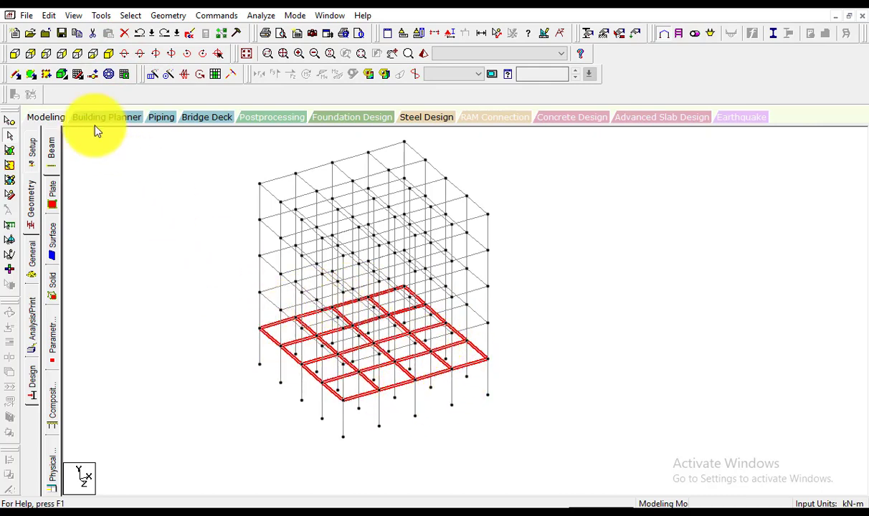
{"action": "left_click", "coordinate": [74, 16]}
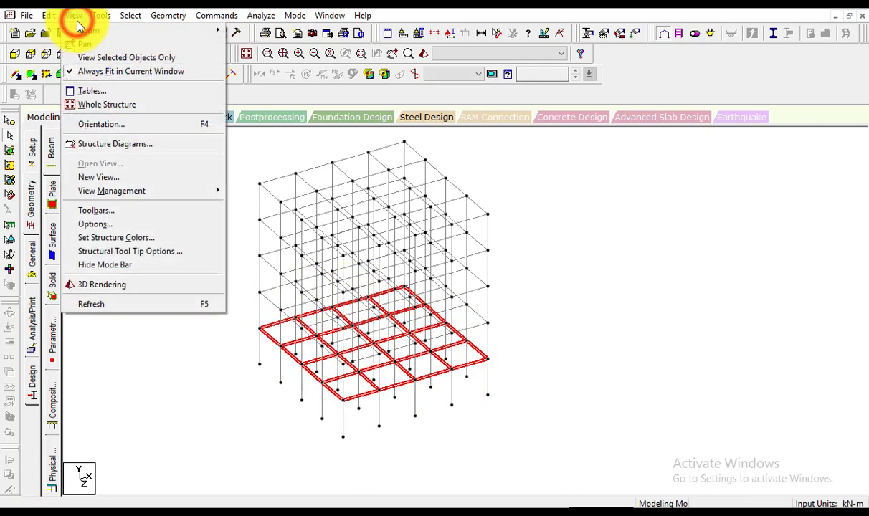
{"action": "mouse_move", "coordinate": [132, 194]}
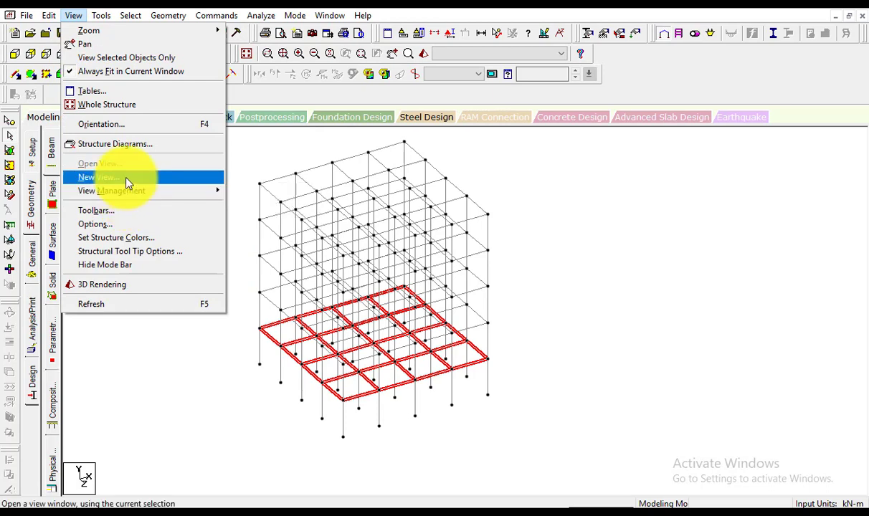
{"action": "left_click", "coordinate": [126, 183]}
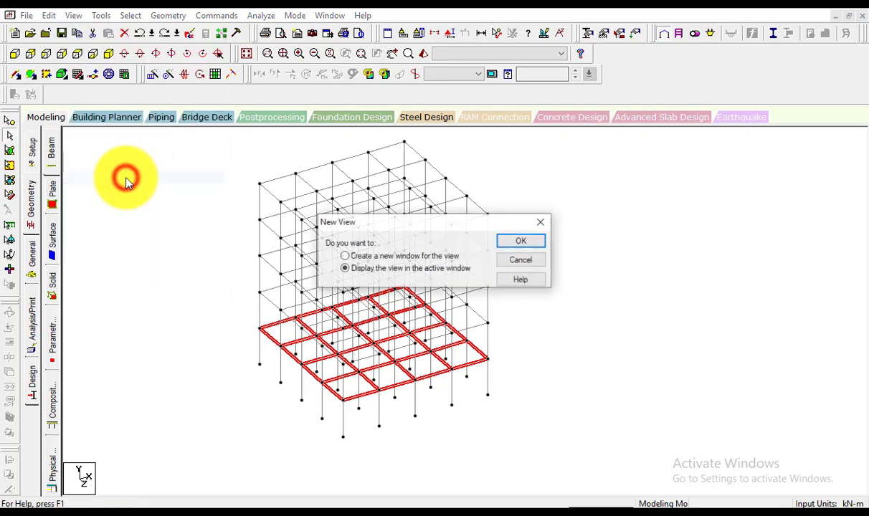
{"action": "left_click", "coordinate": [407, 256]}
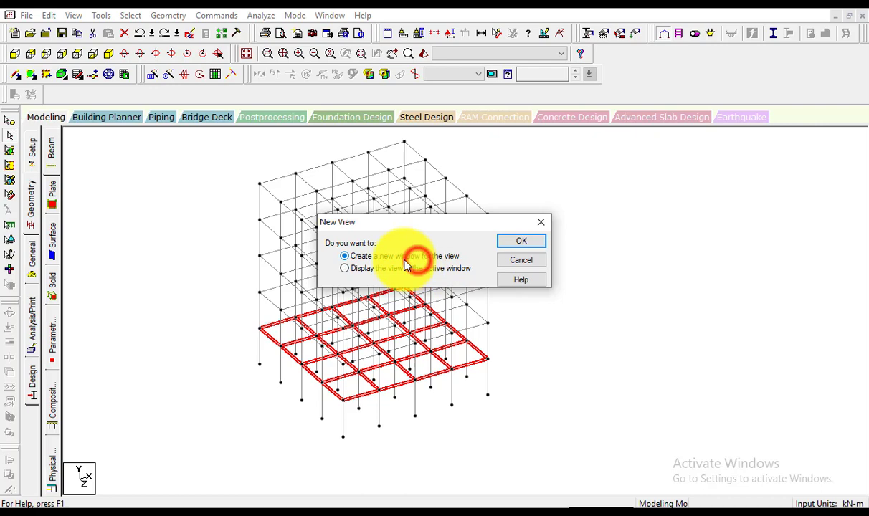
{"action": "left_click", "coordinate": [541, 245]}
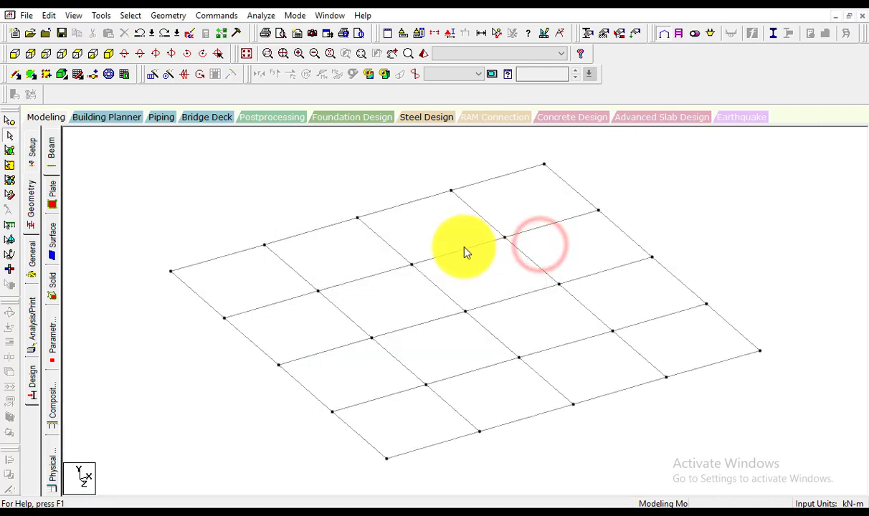
Examine the isolated floor grid in front, plan and isometric views
{"action": "left_click", "coordinate": [205, 201]}
{"action": "scroll", "coordinate": [219, 230], "scroll_direction": "up", "scroll_amount": 1}
{"action": "scroll", "coordinate": [225, 253], "scroll_direction": "down", "scroll_amount": 12}
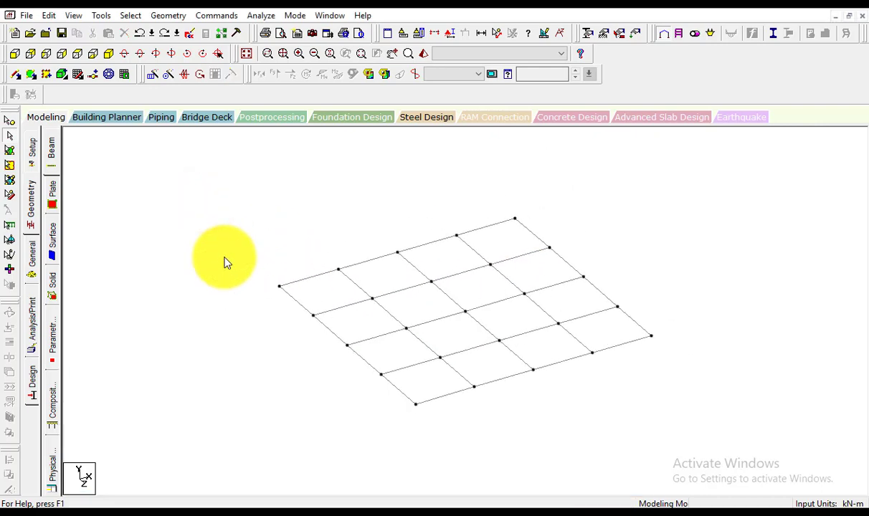
{"action": "scroll", "coordinate": [508, 339], "scroll_direction": "up", "scroll_amount": 3}
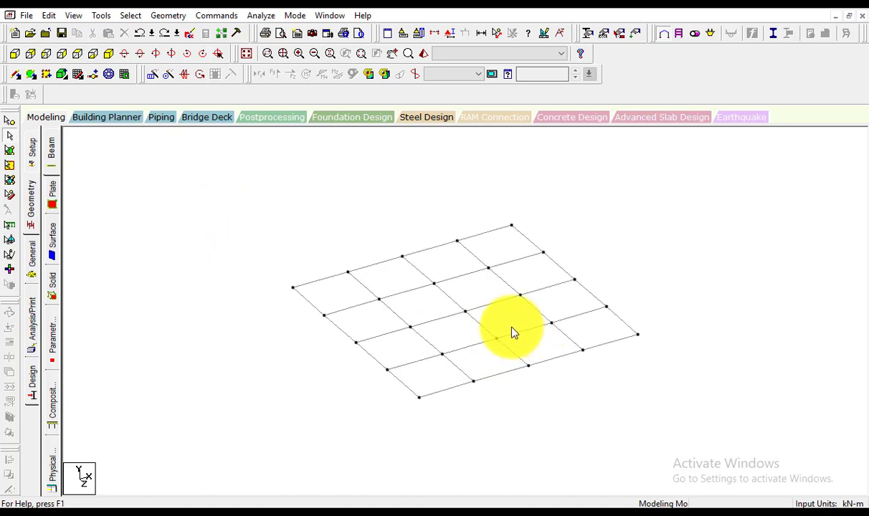
{"action": "left_click", "coordinate": [16, 54]}
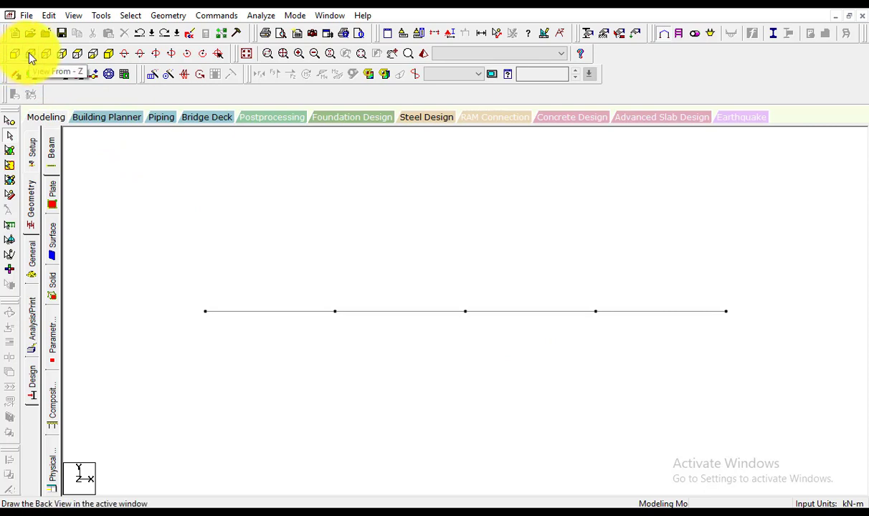
{"action": "left_click", "coordinate": [77, 54]}
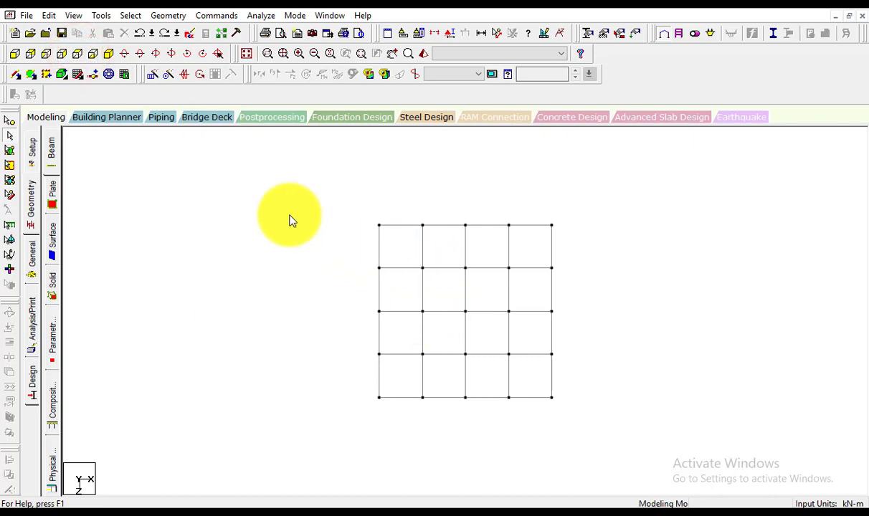
{"action": "left_click", "coordinate": [106, 57]}
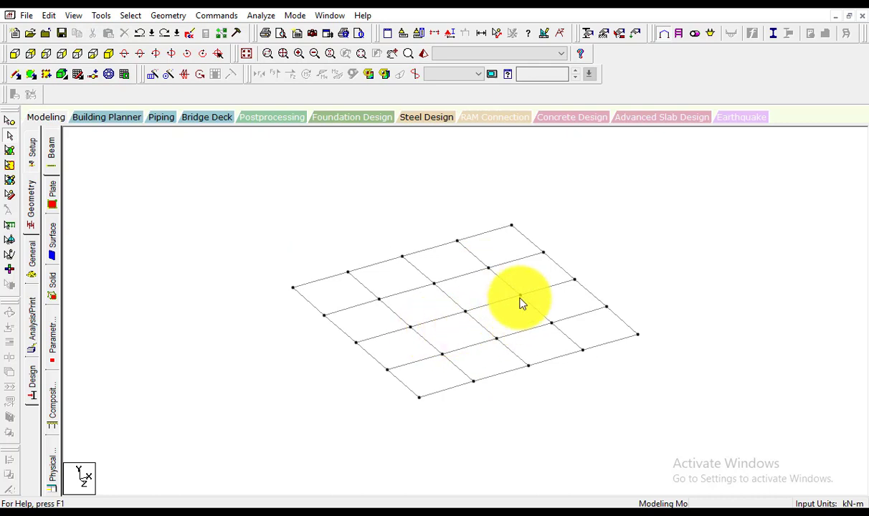
In plan view, delete the isolated floor's beams that form the central two-by-two block of bays
{"action": "left_click", "coordinate": [77, 56]}
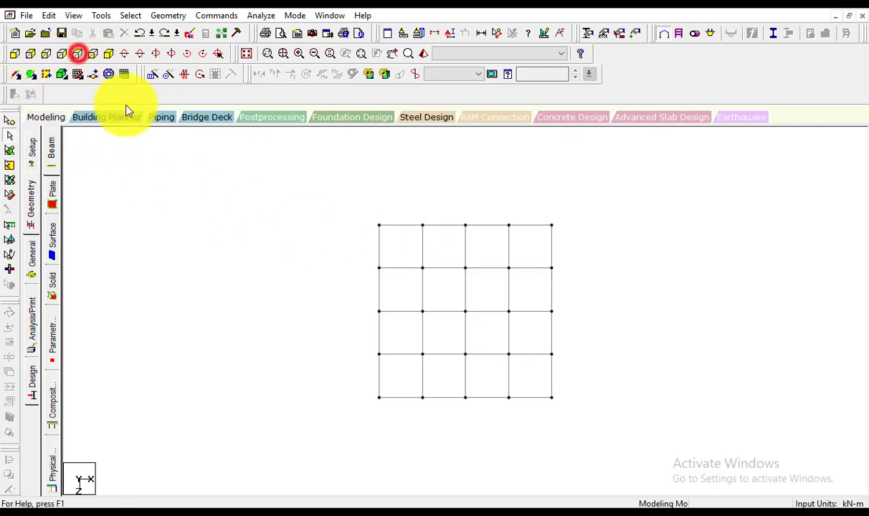
{"action": "left_click_drag", "start_coordinate": [520, 255], "coordinate": [407, 371]}
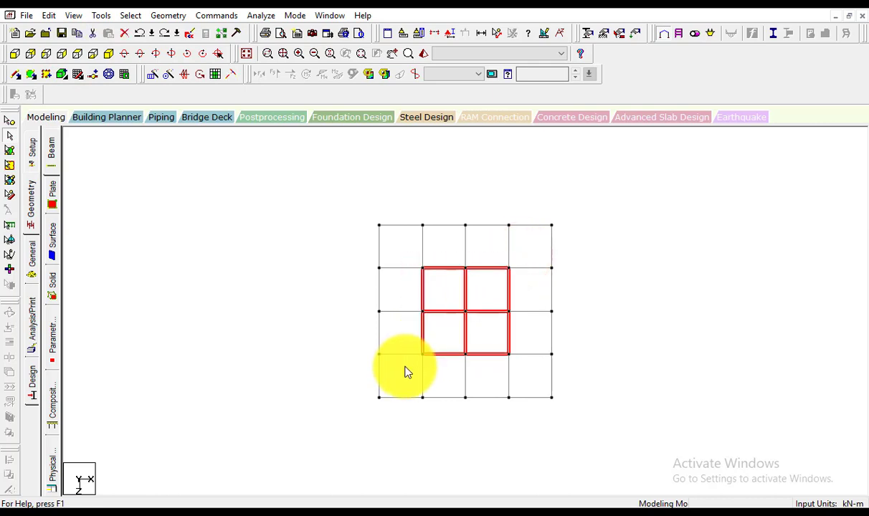
{"action": "left_click_drag", "start_coordinate": [528, 380], "coordinate": [404, 255]}
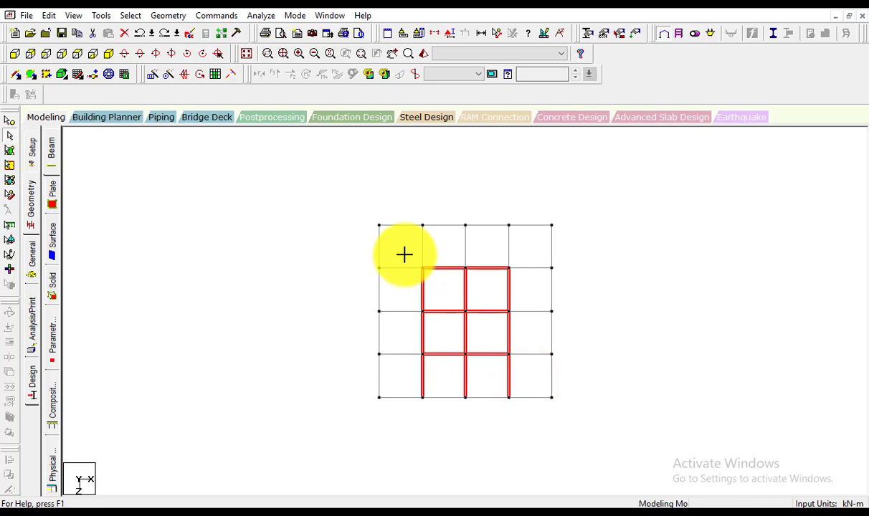
{"action": "left_click", "coordinate": [538, 366]}
{"action": "left_click_drag", "start_coordinate": [530, 365], "coordinate": [409, 247]}
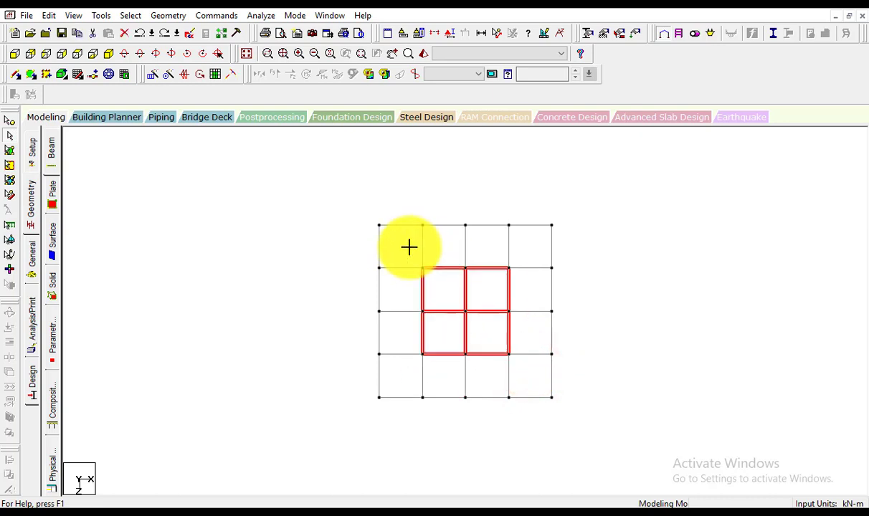
{"action": "key", "text": "Delete"}
{"action": "left_click", "coordinate": [481, 285]}
Delete the remaining inner beams that connect to the floor's perimeter, keeping only the outer edge beams
{"action": "left_click", "coordinate": [521, 266]}
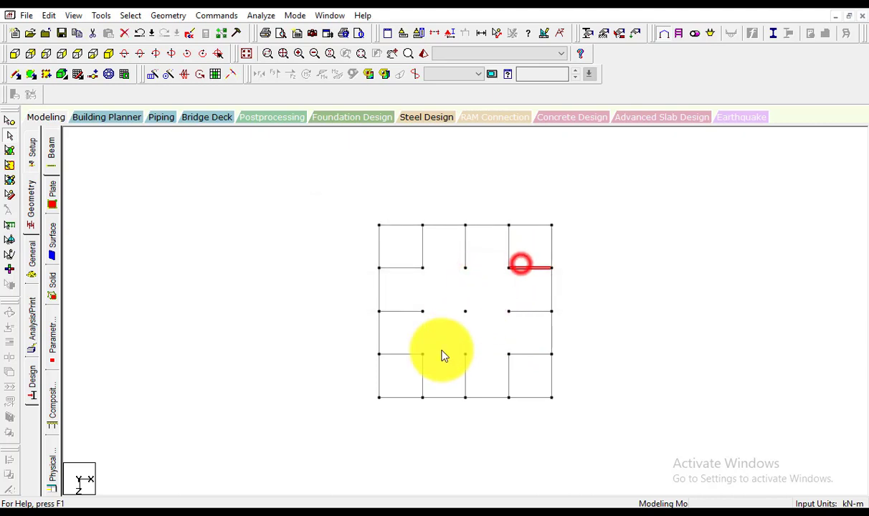
{"action": "left_click_drag", "start_coordinate": [527, 253], "coordinate": [398, 384]}
{"action": "key", "text": "Delete"}
{"action": "left_click", "coordinate": [466, 287]}
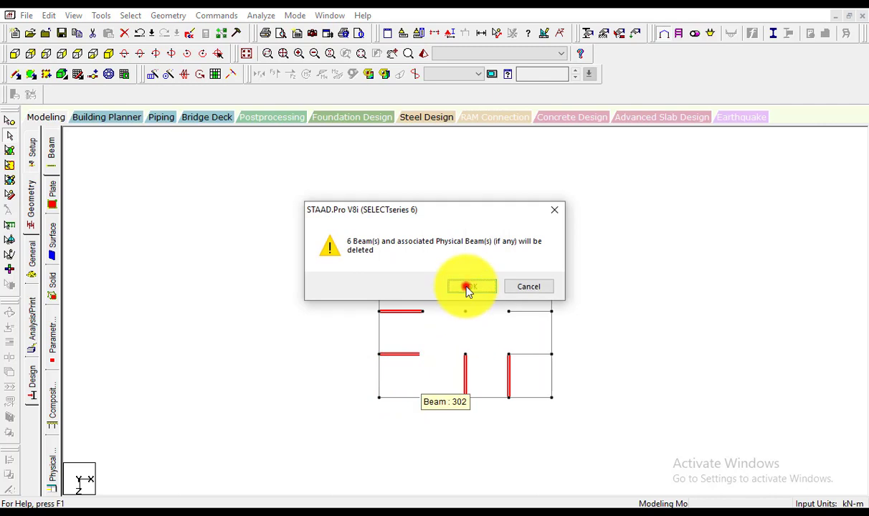
{"action": "left_click_drag", "start_coordinate": [530, 374], "coordinate": [411, 246]}
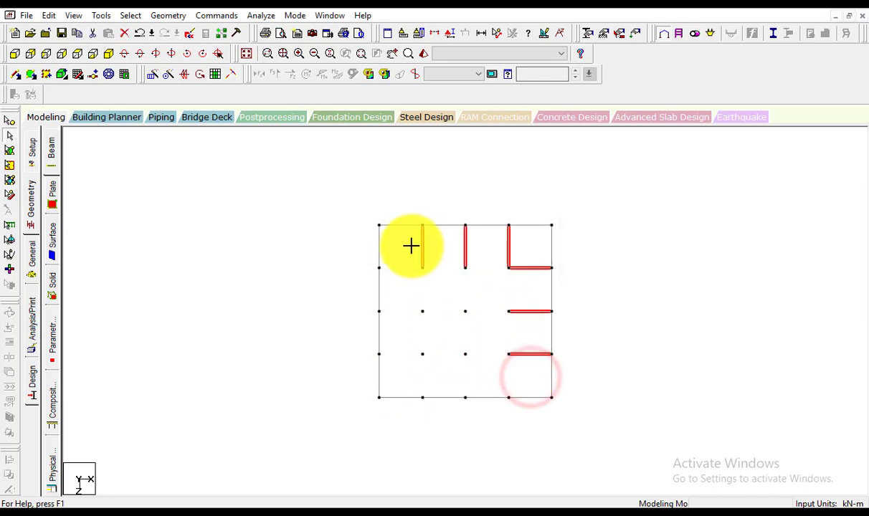
{"action": "key", "text": "Delete"}
{"action": "left_click", "coordinate": [466, 286]}
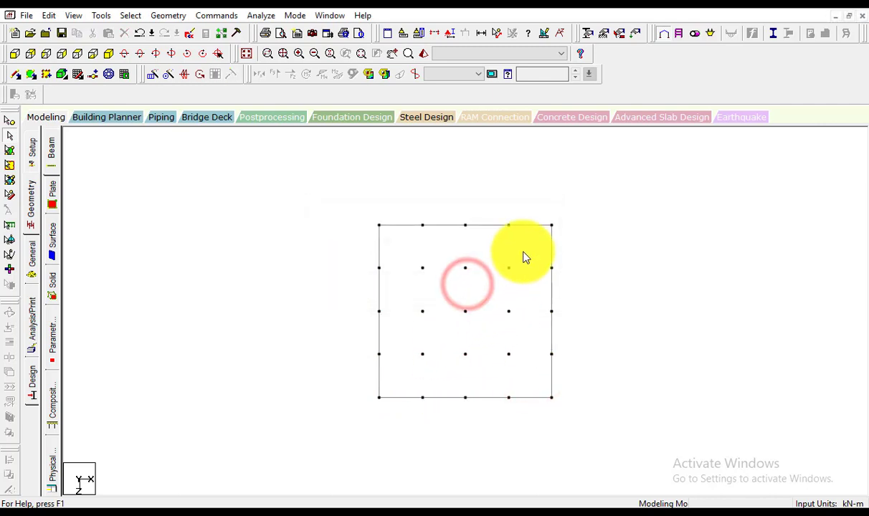
Select the nine loose interior nodes inside the floor outline and delete them
{"action": "left_click_drag", "start_coordinate": [523, 252], "coordinate": [413, 371]}
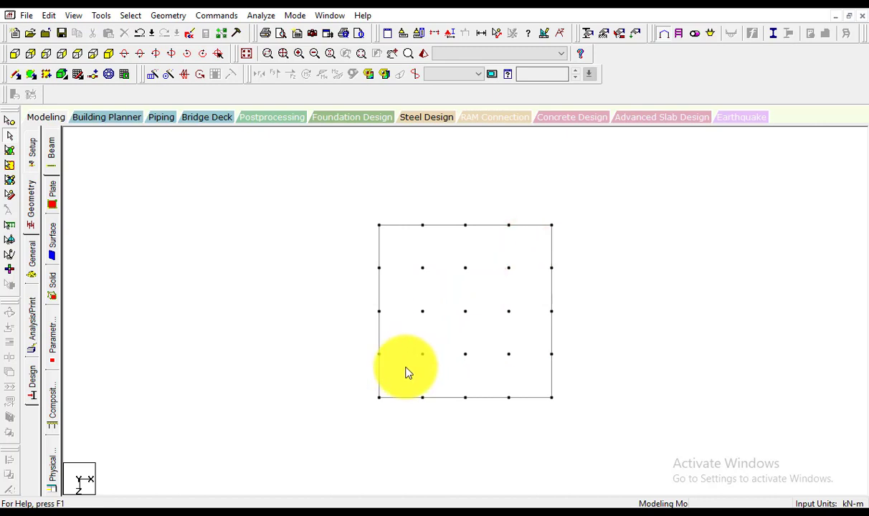
{"action": "left_click", "coordinate": [9, 121]}
{"action": "left_click", "coordinate": [402, 257]}
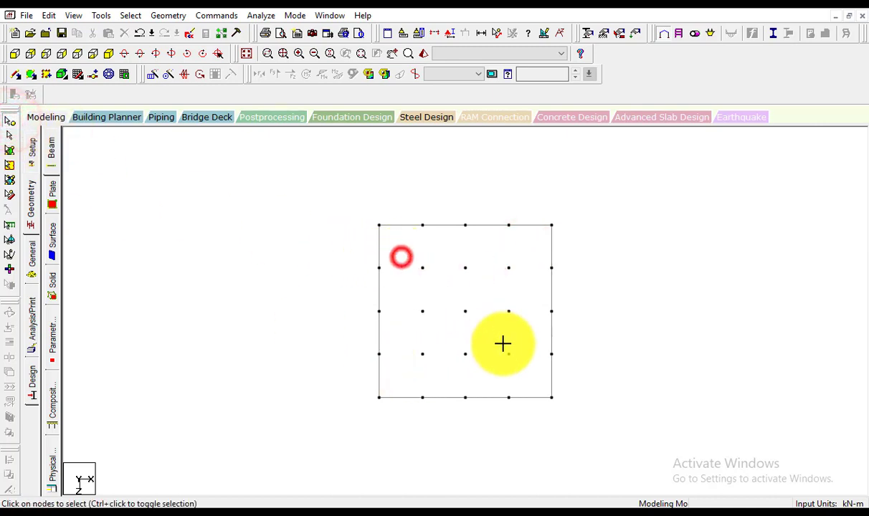
{"action": "left_click_drag", "start_coordinate": [502, 344], "coordinate": [533, 374]}
{"action": "key", "text": "Delete"}
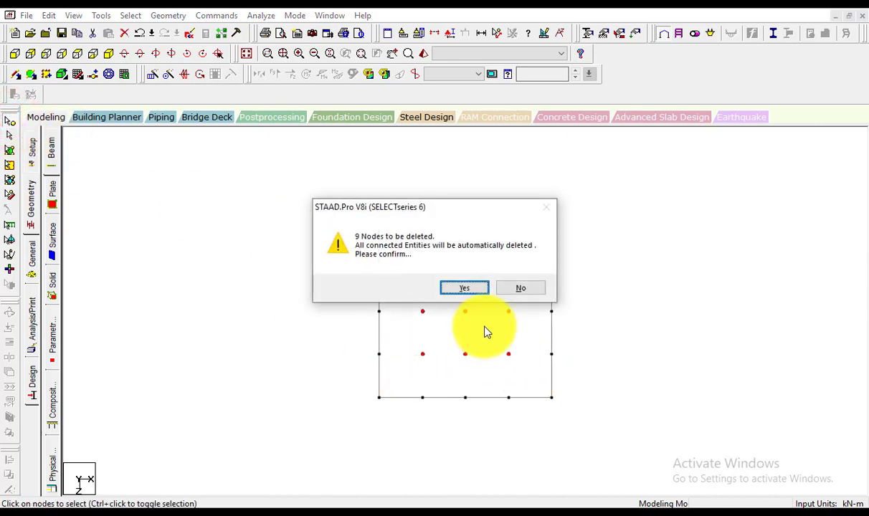
{"action": "left_click", "coordinate": [474, 290]}
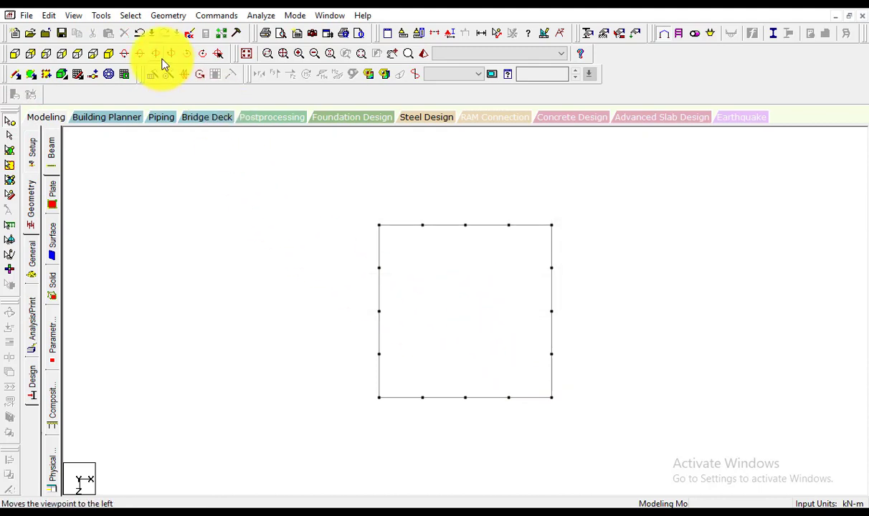
Examine the isolated floor in isometric view and redisplay the whole structure
{"action": "left_click", "coordinate": [117, 55]}
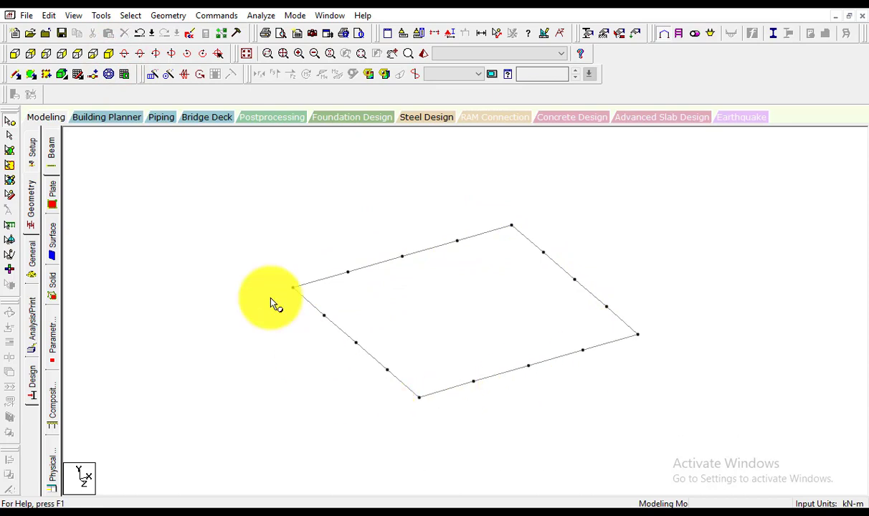
{"action": "left_click", "coordinate": [236, 241]}
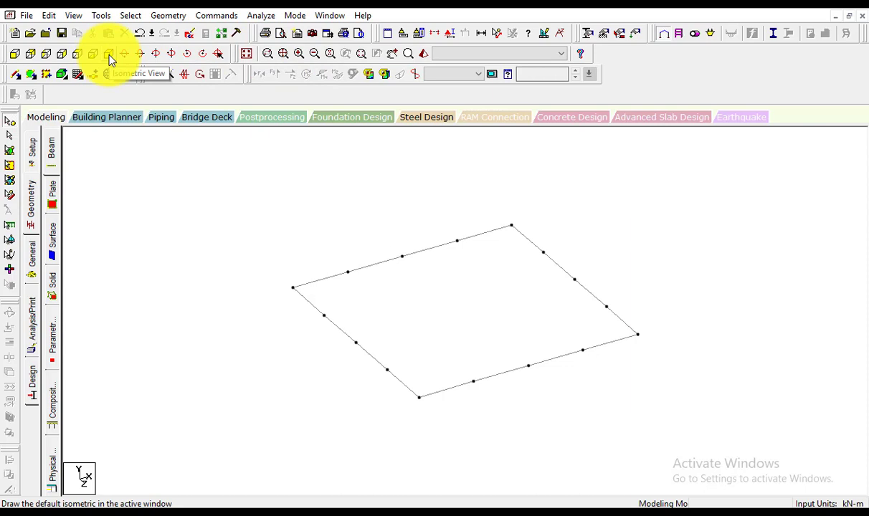
{"action": "left_click", "coordinate": [246, 54]}
{"action": "left_click", "coordinate": [757, 272]}
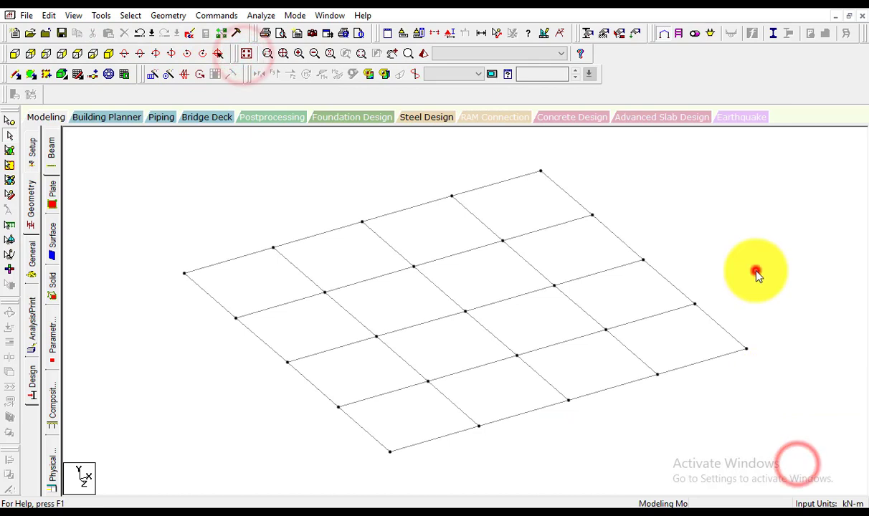
{"action": "scroll", "coordinate": [485, 285], "scroll_direction": "down", "scroll_amount": 4}
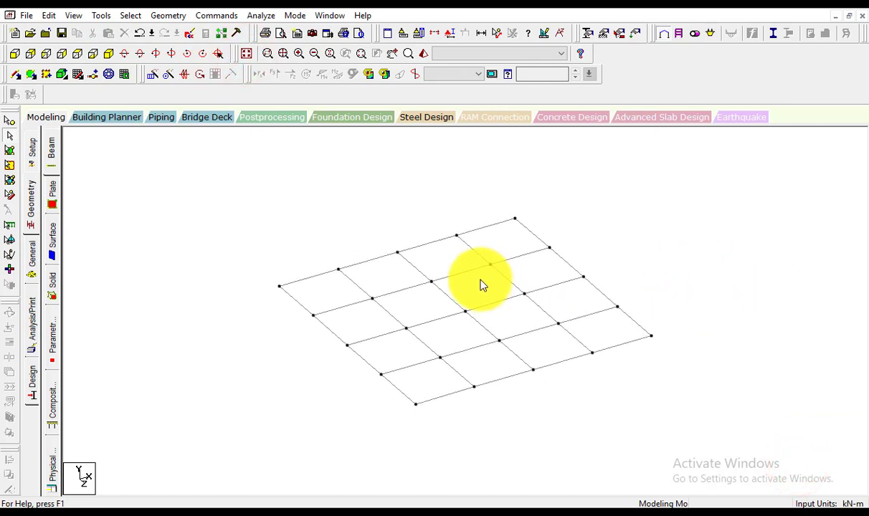
{"action": "left_click", "coordinate": [109, 55]}
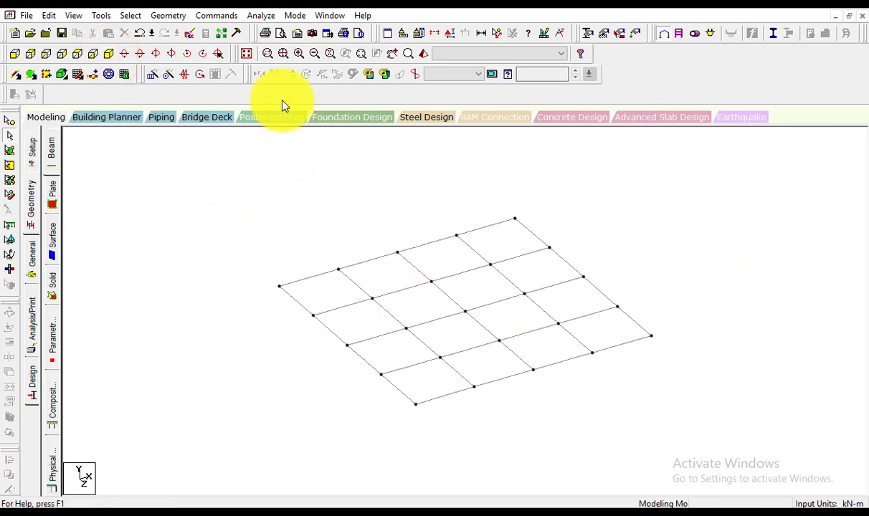
{"action": "left_click", "coordinate": [247, 55]}
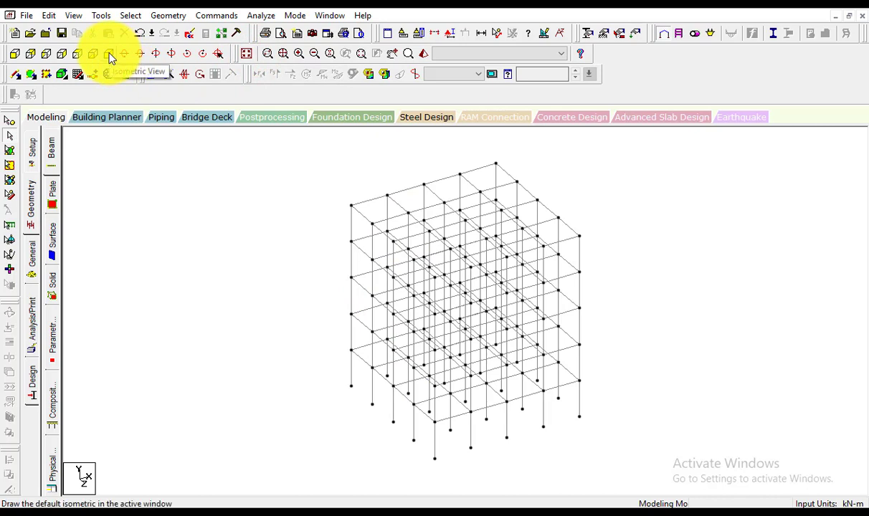
{"action": "left_click", "coordinate": [253, 55]}
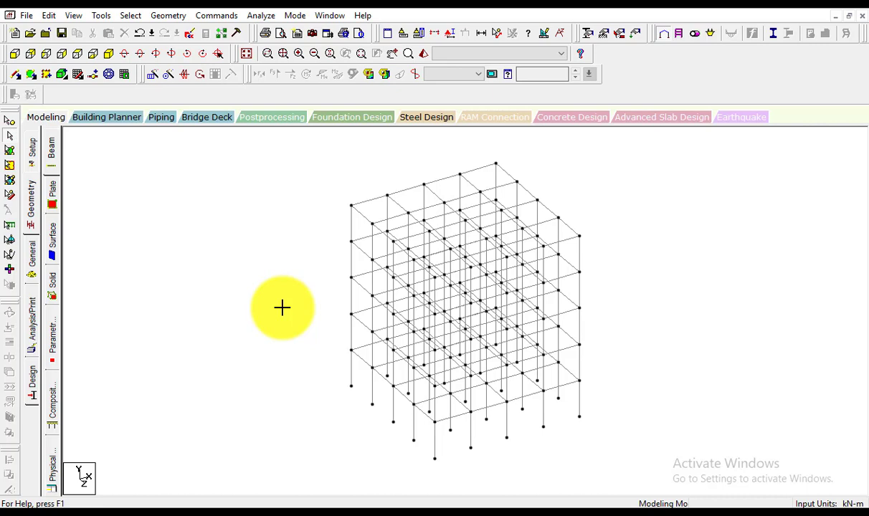
From the front view, open the lowest floor's beams in a new view window and show them in isometric view
{"action": "left_click", "coordinate": [19, 56]}
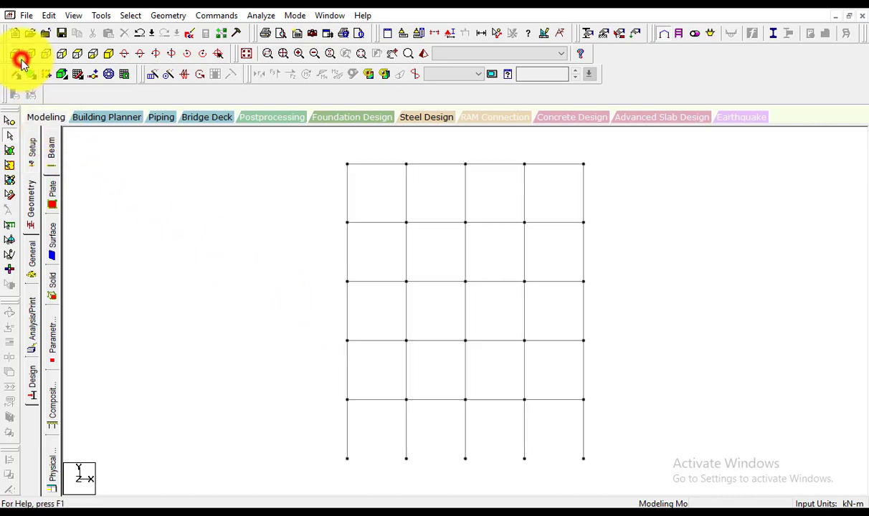
{"action": "left_click_drag", "start_coordinate": [307, 383], "coordinate": [631, 424]}
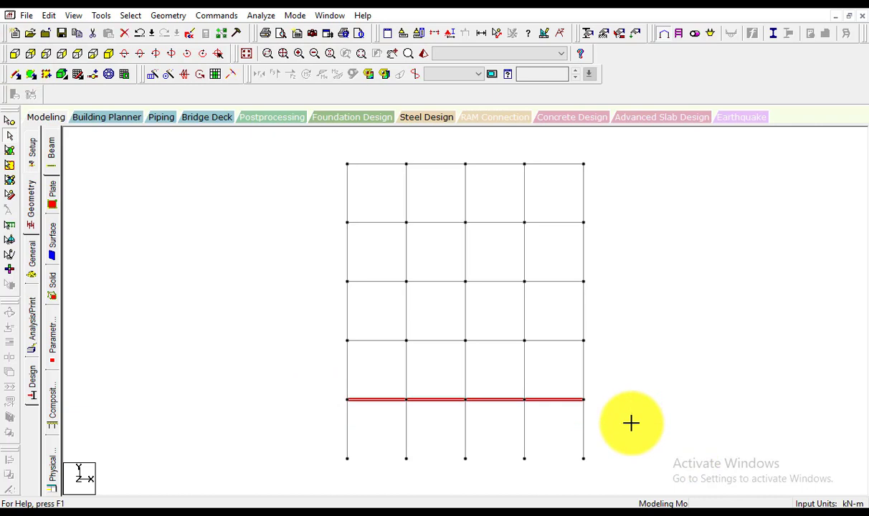
{"action": "right_click", "coordinate": [225, 337]}
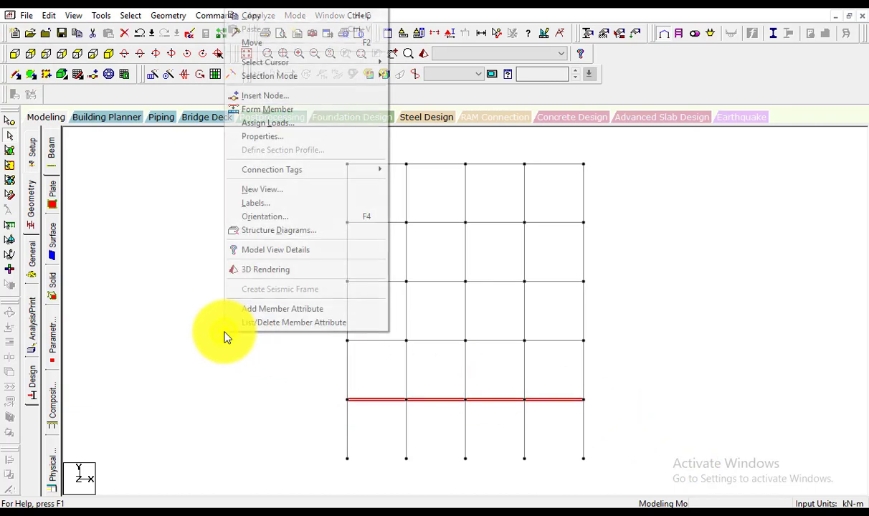
{"action": "left_click", "coordinate": [289, 192]}
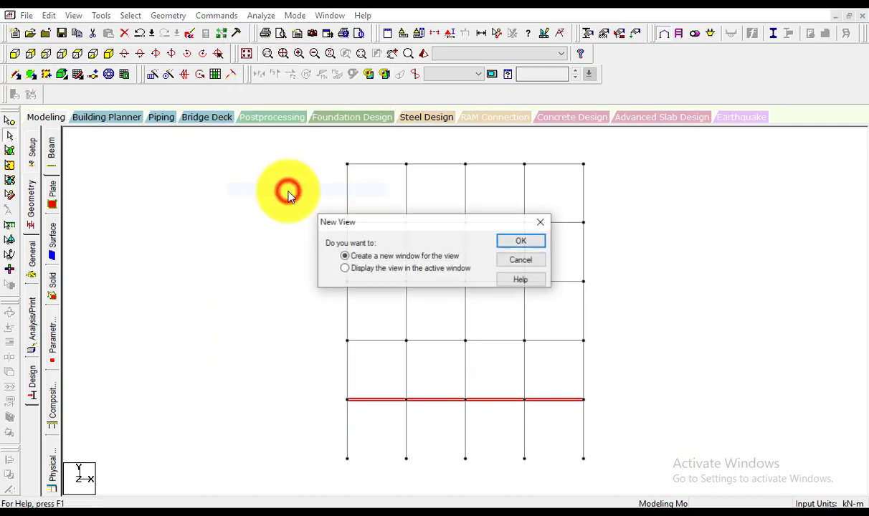
{"action": "left_click", "coordinate": [515, 245]}
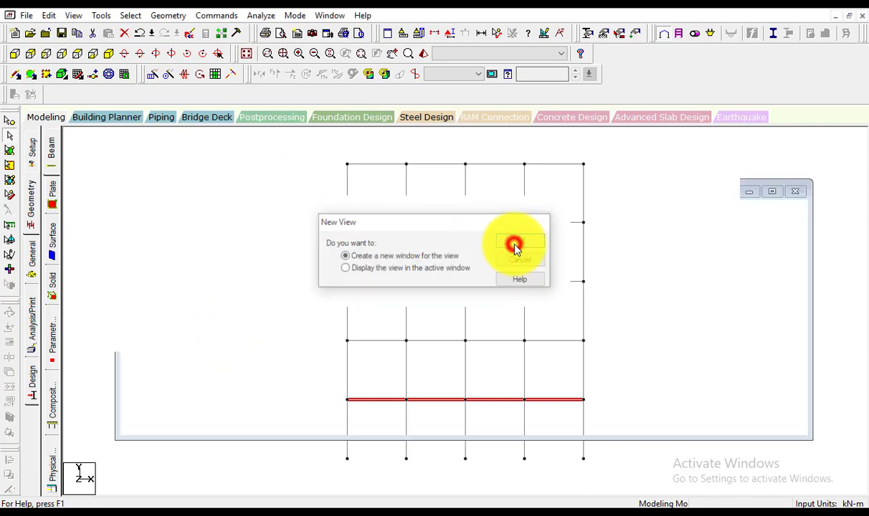
{"action": "left_click", "coordinate": [109, 56]}
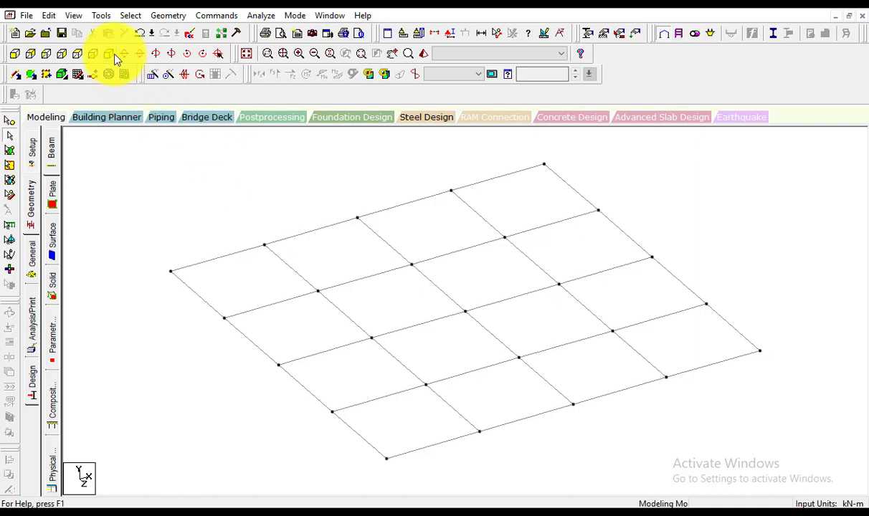
Redisplay the whole structure in front view, select only the lowest floor's beams and save the view as FF
{"action": "left_click", "coordinate": [247, 54]}
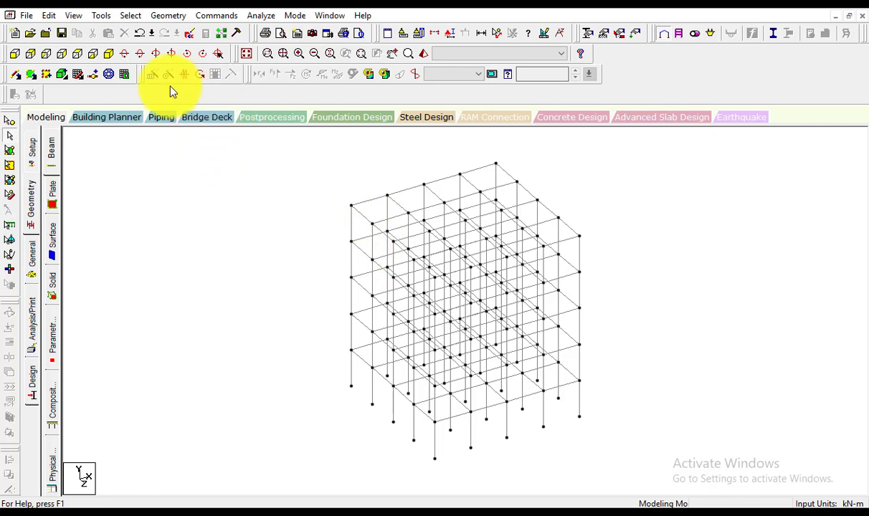
{"action": "left_click", "coordinate": [16, 54]}
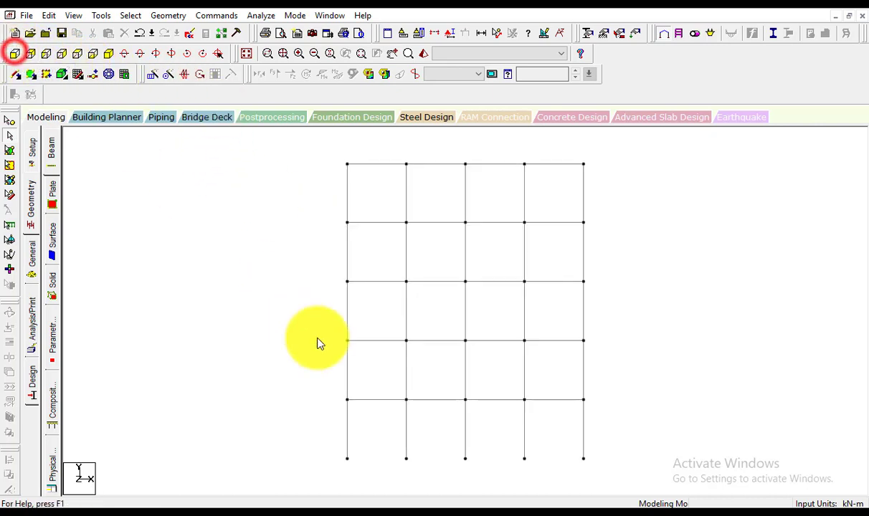
{"action": "left_click_drag", "start_coordinate": [315, 375], "coordinate": [658, 430]}
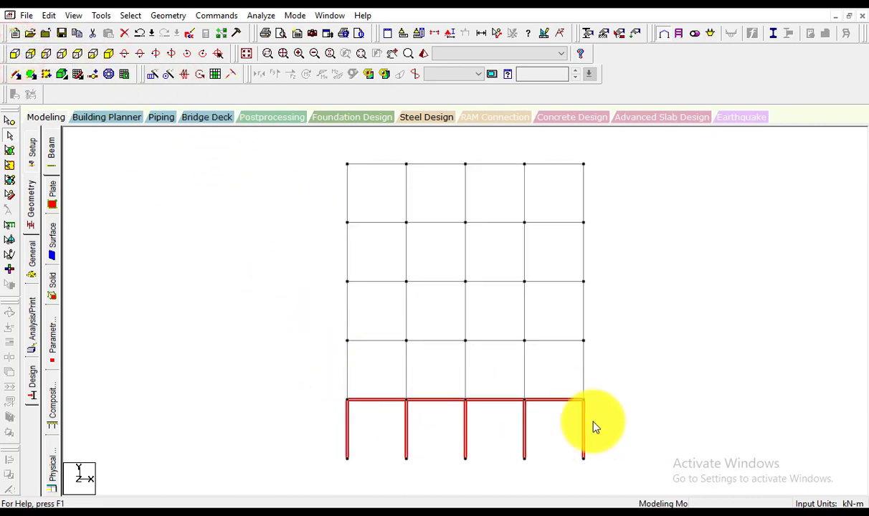
{"action": "left_click_drag", "start_coordinate": [332, 391], "coordinate": [610, 411]}
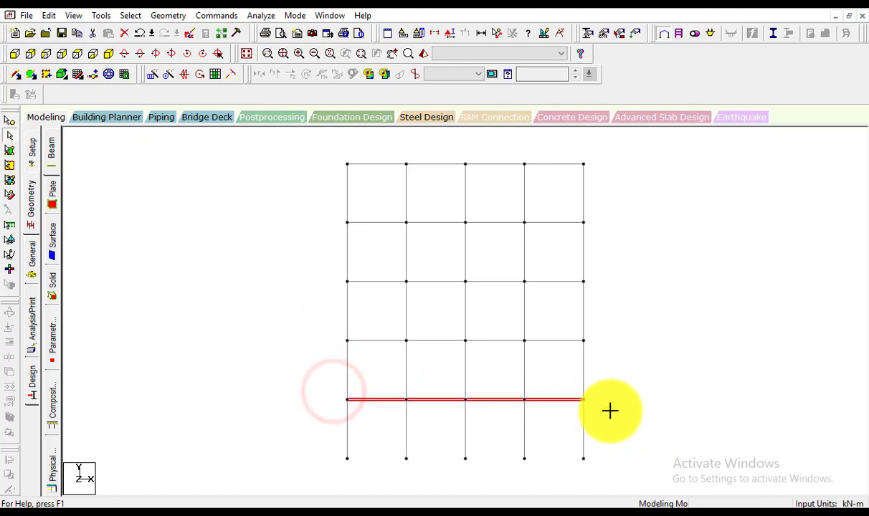
{"action": "left_click", "coordinate": [76, 18]}
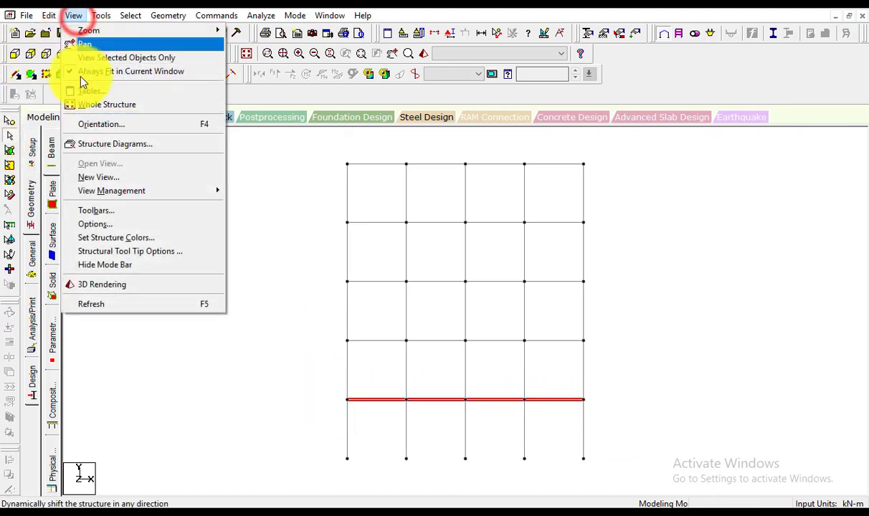
{"action": "mouse_move", "coordinate": [131, 195]}
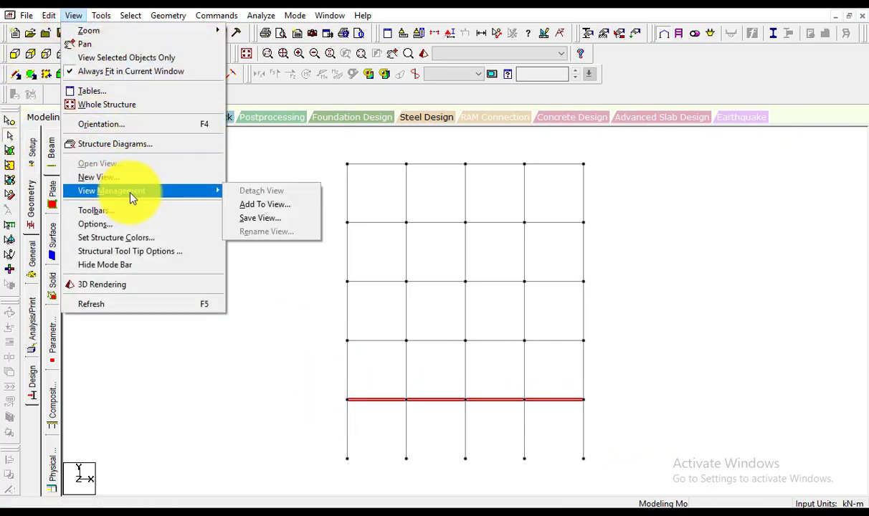
{"action": "left_click", "coordinate": [273, 221]}
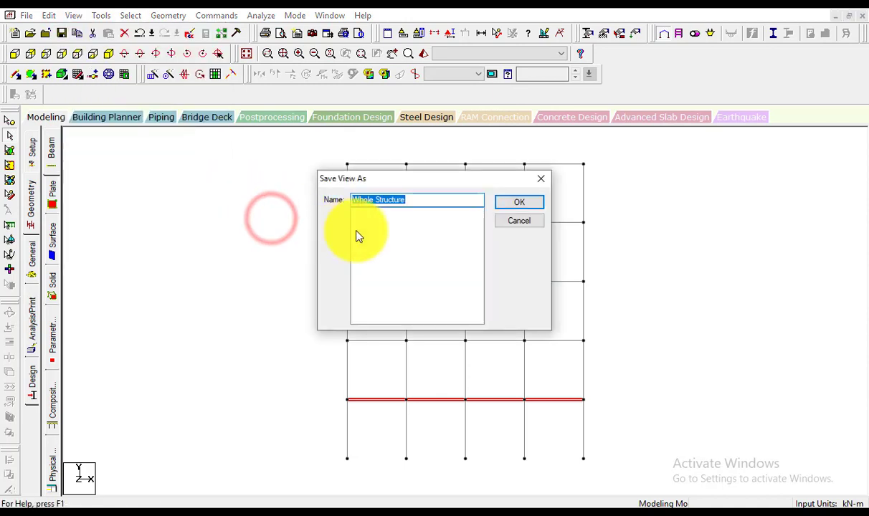
{"action": "type", "text": "FF"}
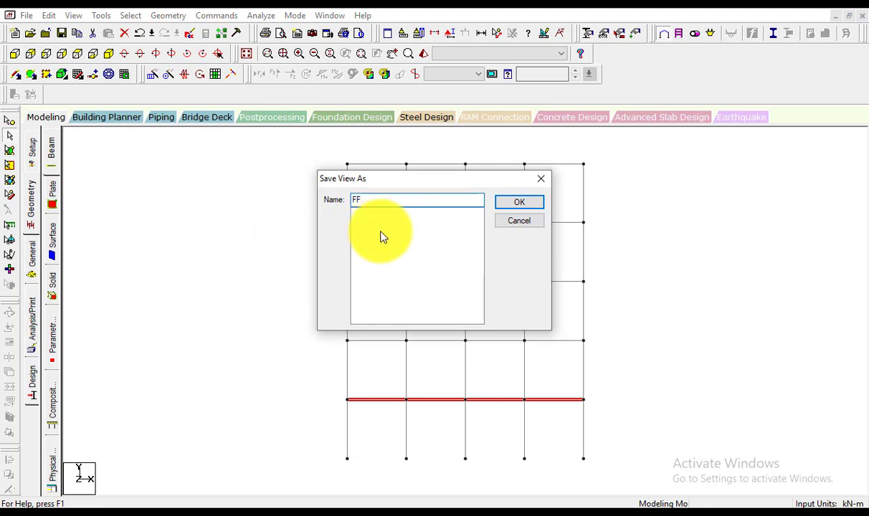
{"action": "left_click", "coordinate": [519, 202]}
Select only the second floor level's beams and try to save the view as SD
{"action": "left_click_drag", "start_coordinate": [322, 327], "coordinate": [605, 349]}
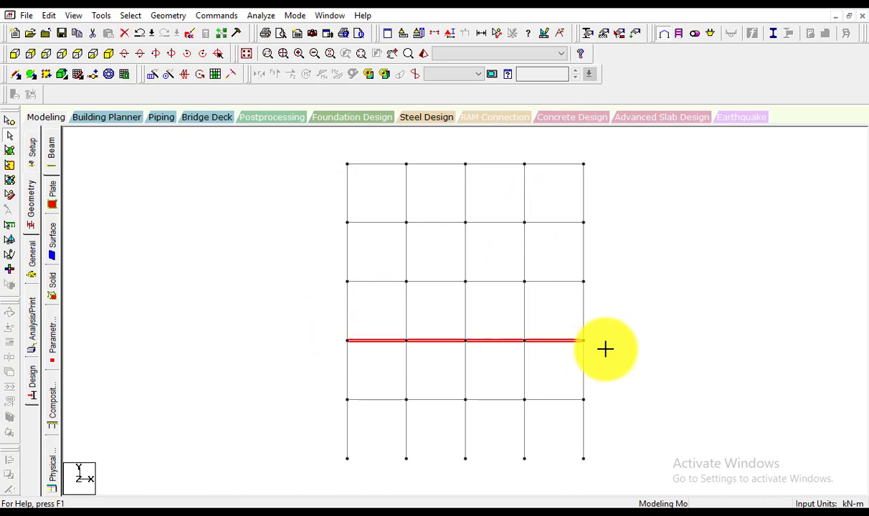
{"action": "left_click", "coordinate": [80, 15]}
{"action": "mouse_move", "coordinate": [101, 15]}
{"action": "key", "text": "Left"}
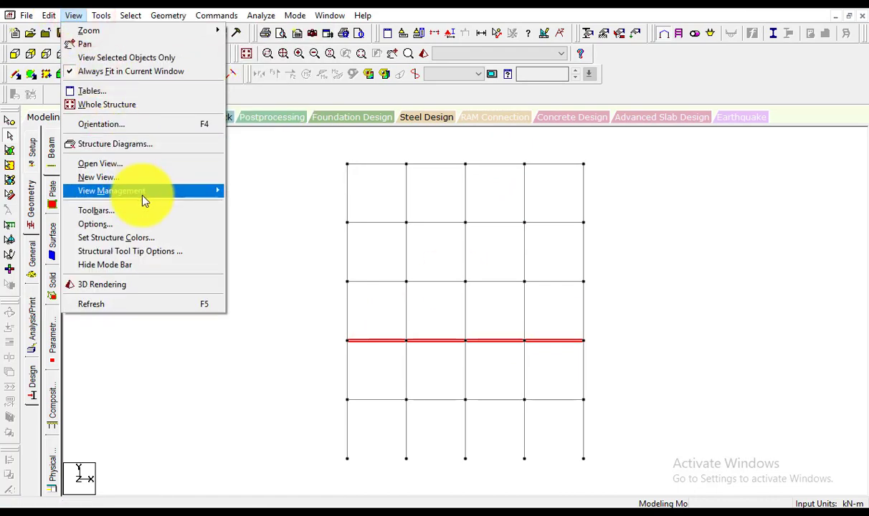
{"action": "mouse_move", "coordinate": [136, 190]}
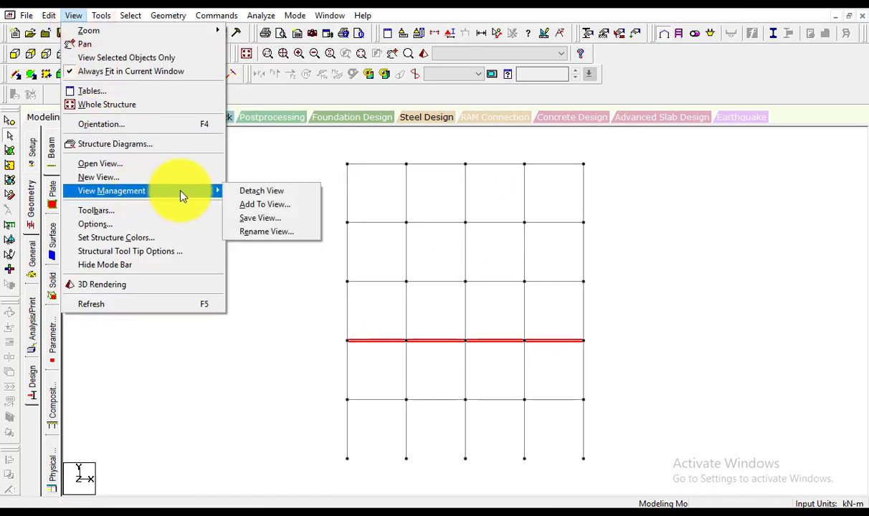
{"action": "left_click", "coordinate": [278, 221]}
{"action": "type", "text": "SD"}
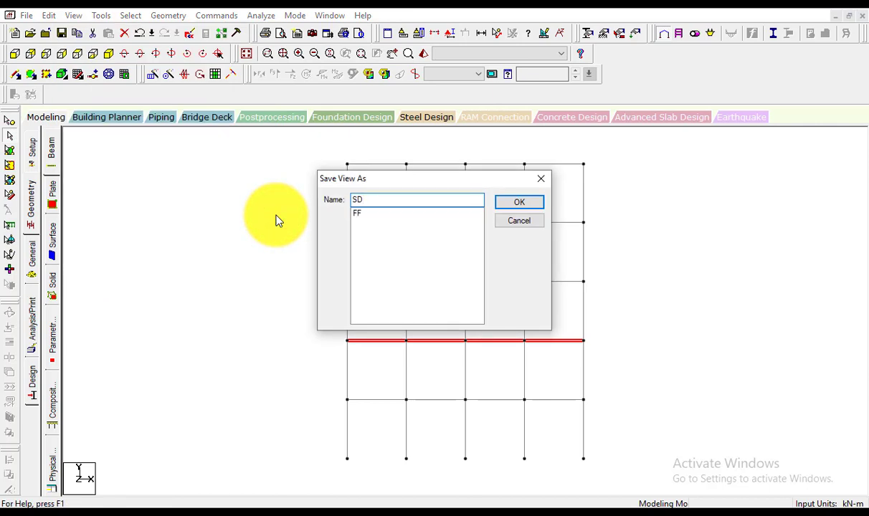
{"action": "left_click", "coordinate": [519, 203]}
Save the current view as SF and clear the beam selection
{"action": "left_click", "coordinate": [73, 15]}
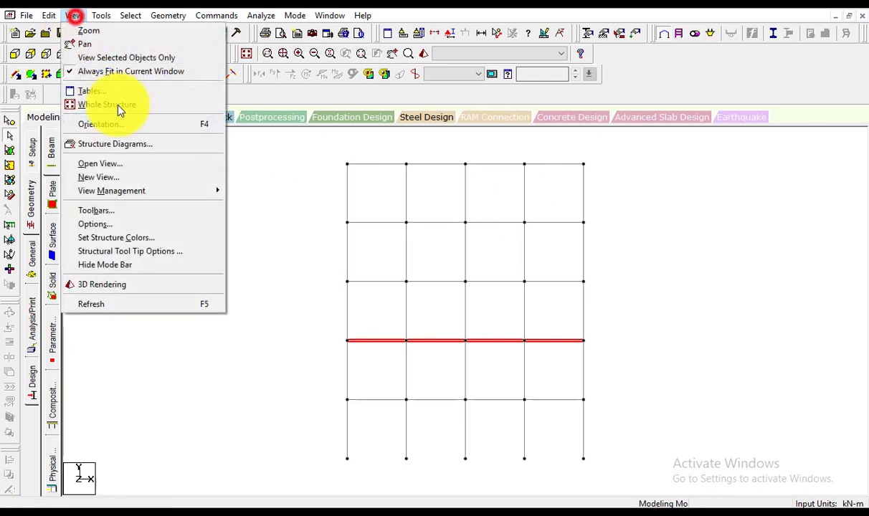
{"action": "mouse_move", "coordinate": [209, 196]}
{"action": "left_click", "coordinate": [266, 218]}
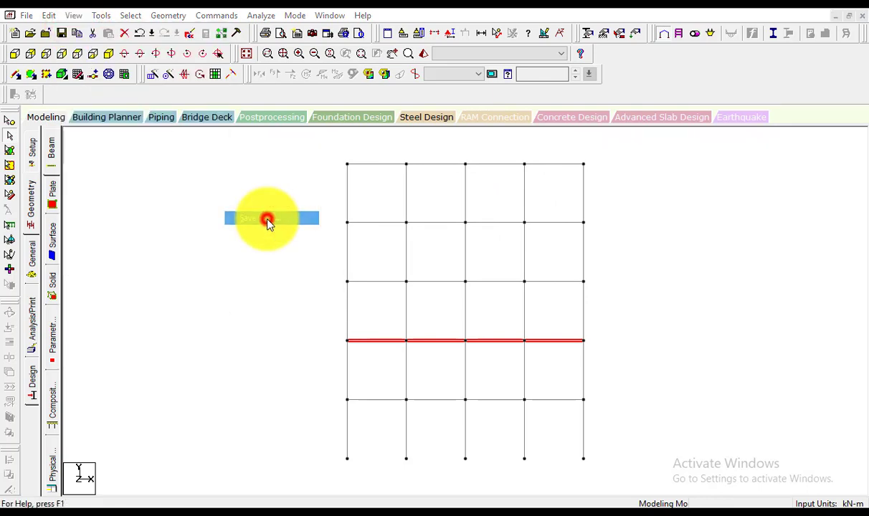
{"action": "type", "text": "SF"}
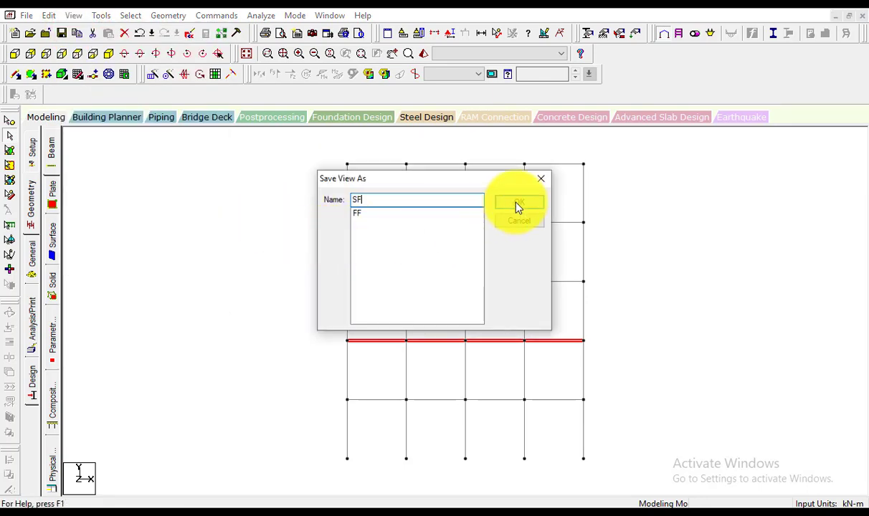
{"action": "left_click", "coordinate": [520, 205]}
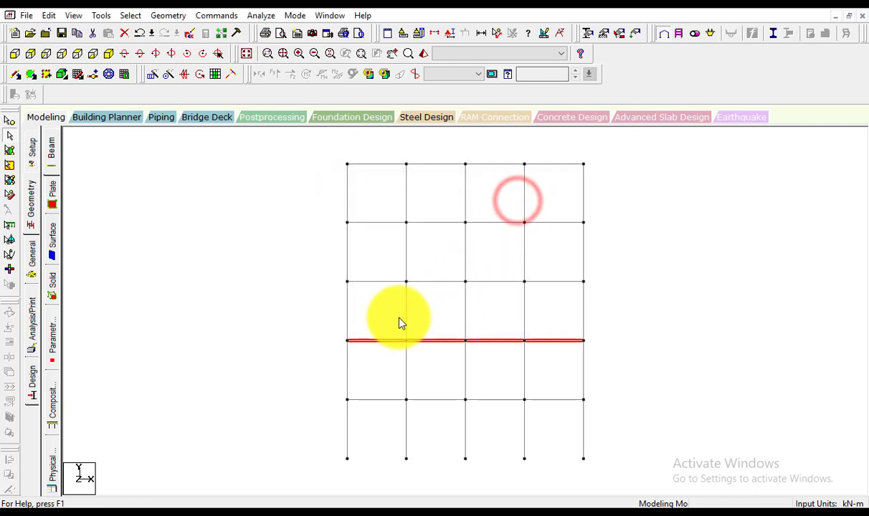
{"action": "left_click", "coordinate": [285, 309]}
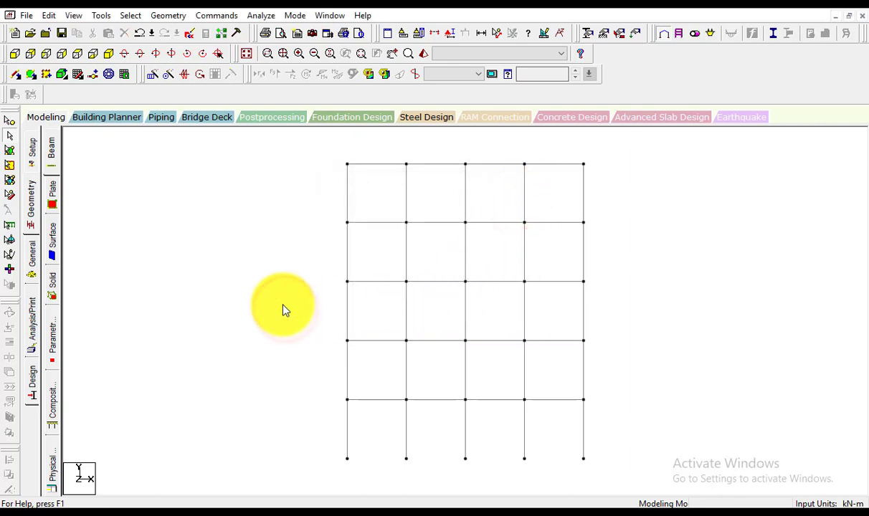
Open the saved view SF in a new window and show it in isometric view
{"action": "left_click", "coordinate": [70, 16]}
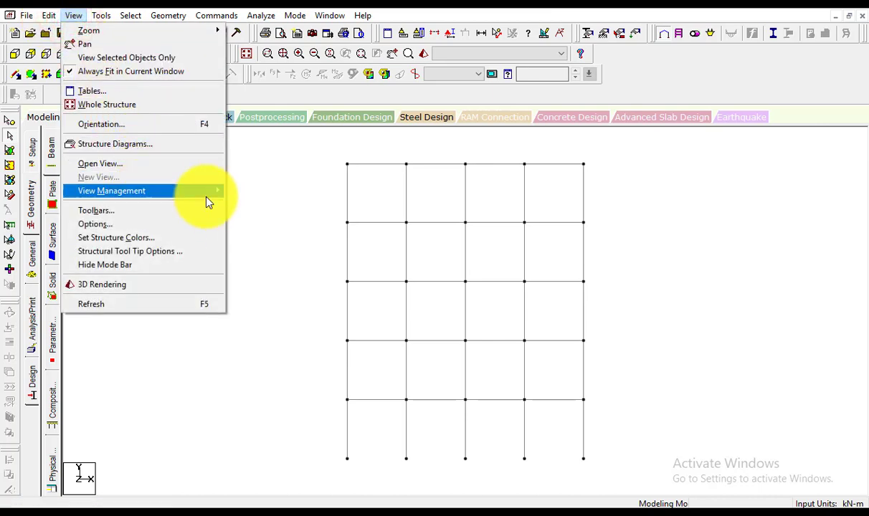
{"action": "mouse_move", "coordinate": [206, 198]}
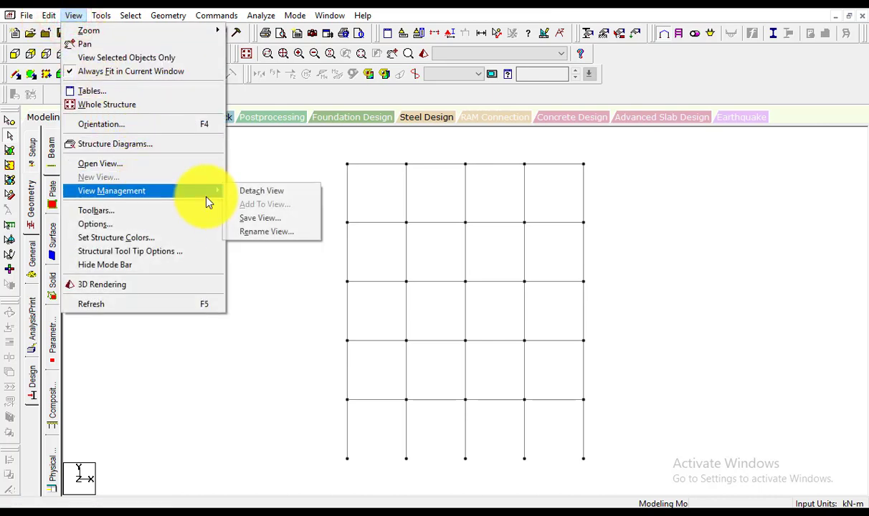
{"action": "left_click", "coordinate": [179, 164]}
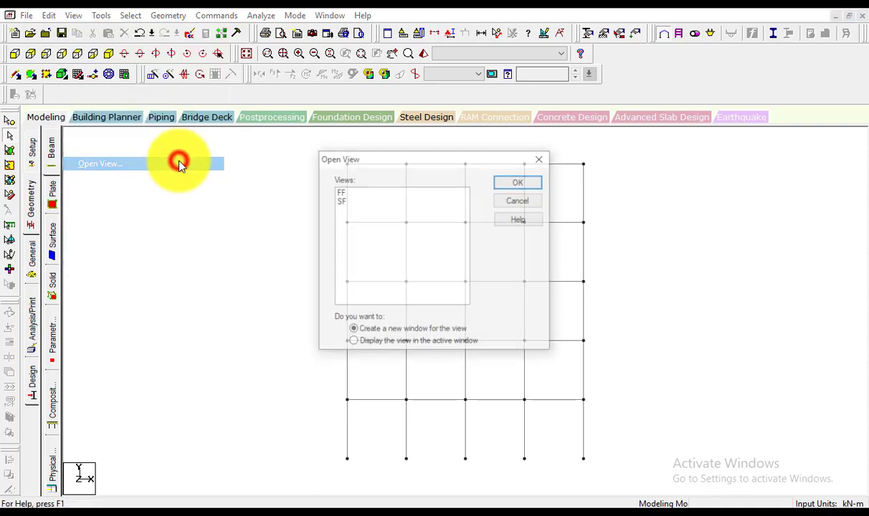
{"action": "left_click", "coordinate": [344, 193]}
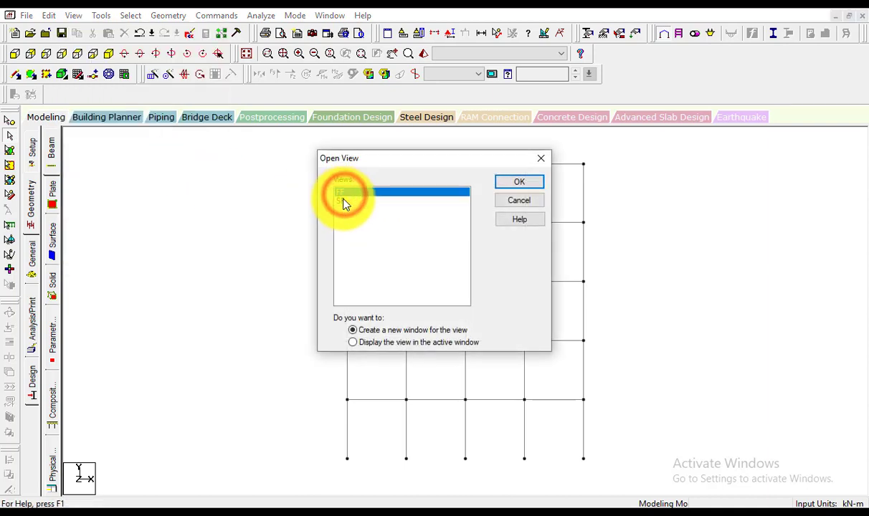
{"action": "left_click", "coordinate": [344, 201]}
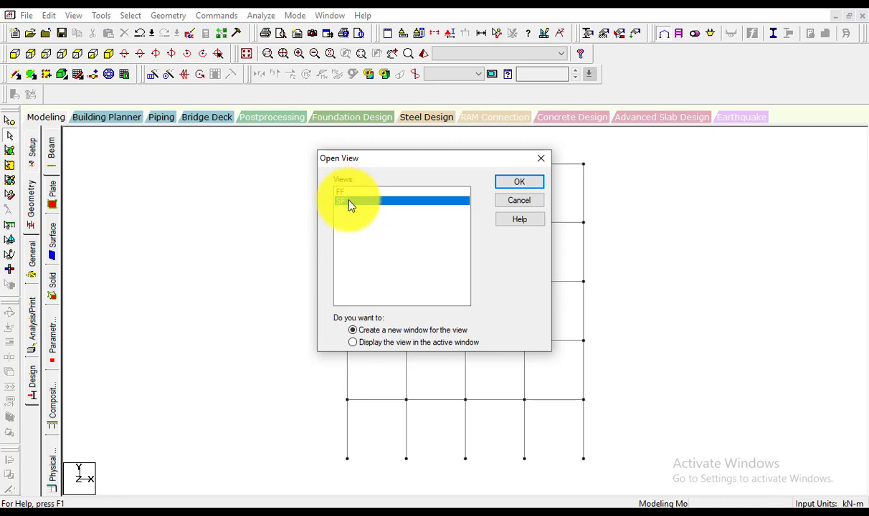
{"action": "left_click", "coordinate": [507, 185]}
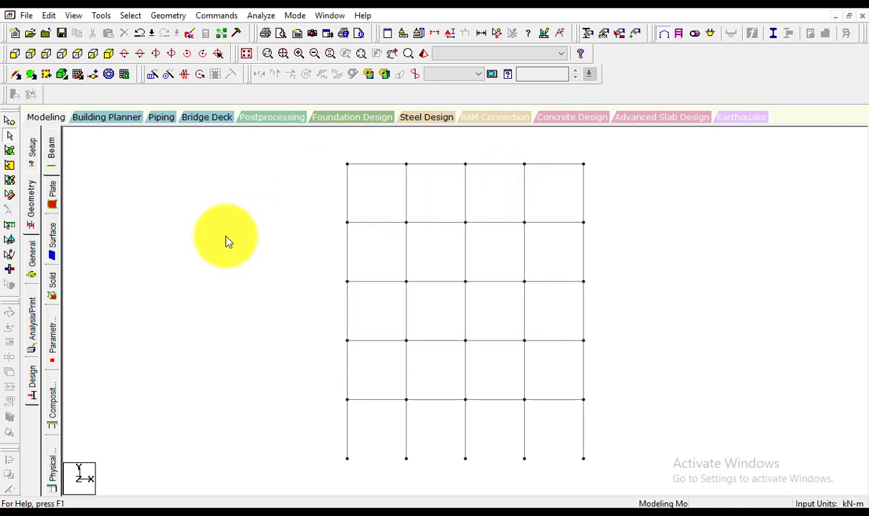
{"action": "left_click", "coordinate": [110, 56]}
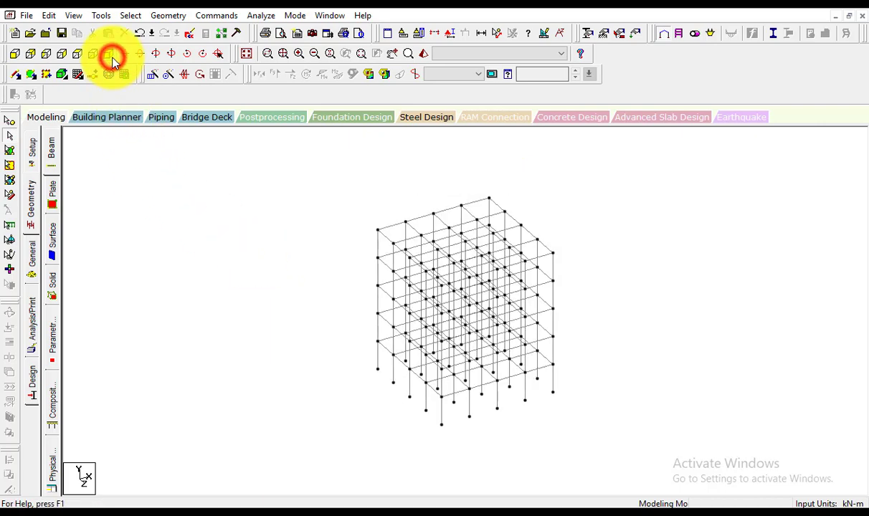
Display the saved view SF in the active window
{"action": "left_click", "coordinate": [49, 15]}
{"action": "mouse_move", "coordinate": [79, 17]}
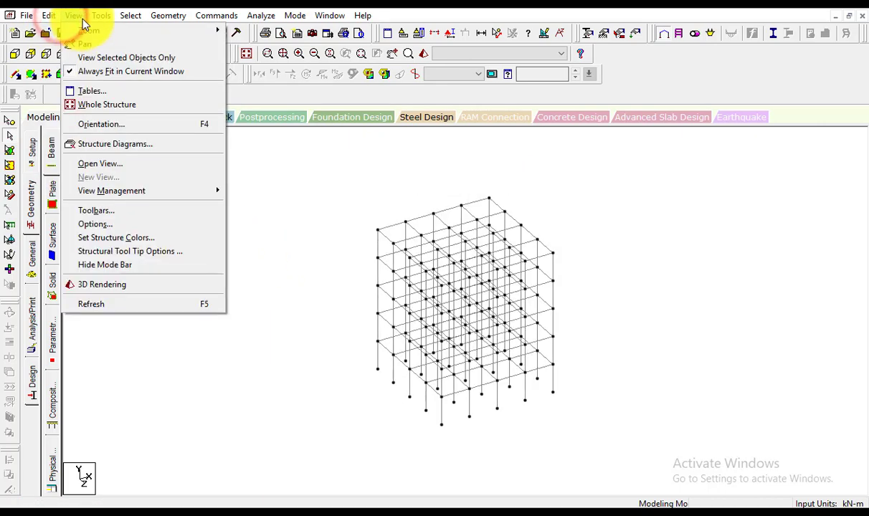
{"action": "left_click", "coordinate": [115, 163]}
{"action": "left_click", "coordinate": [340, 201]}
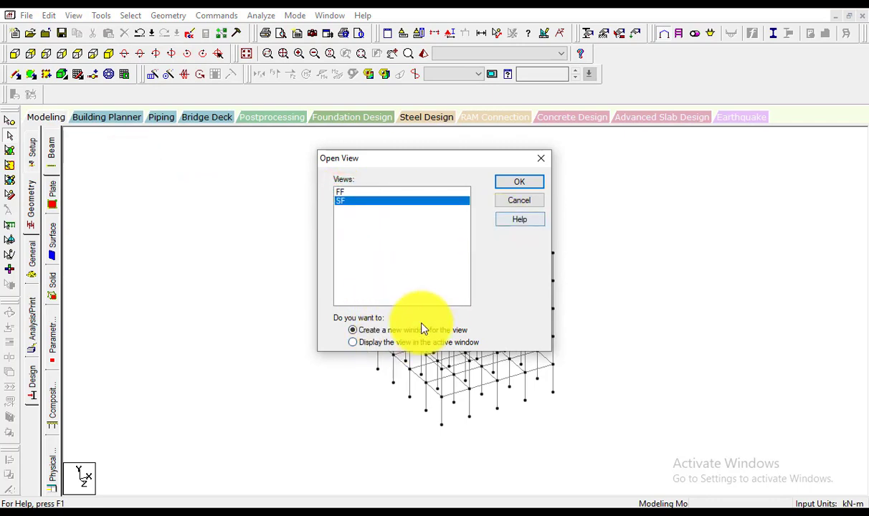
{"action": "left_click", "coordinate": [401, 344]}
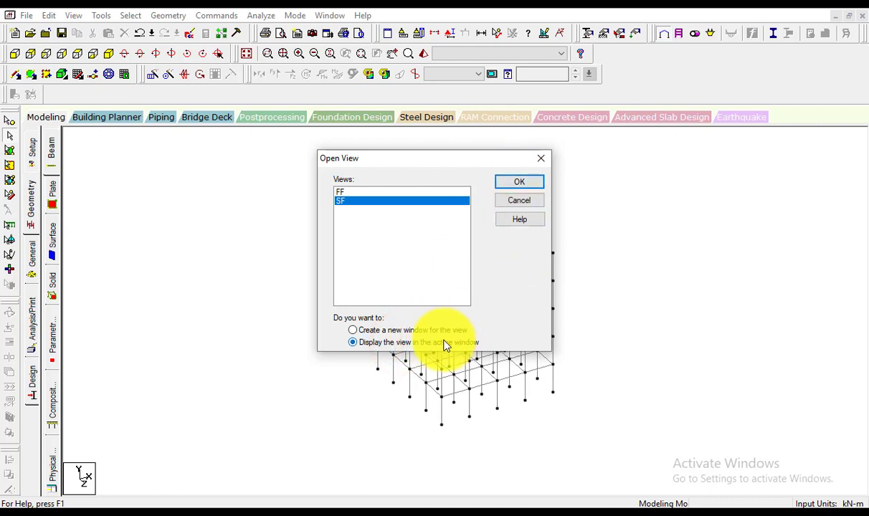
{"action": "left_click", "coordinate": [507, 183]}
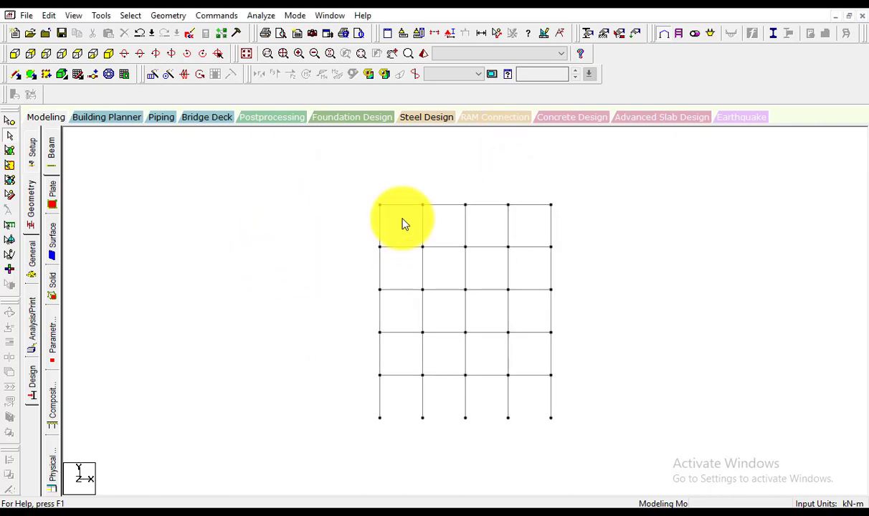
{"action": "left_click", "coordinate": [72, 15]}
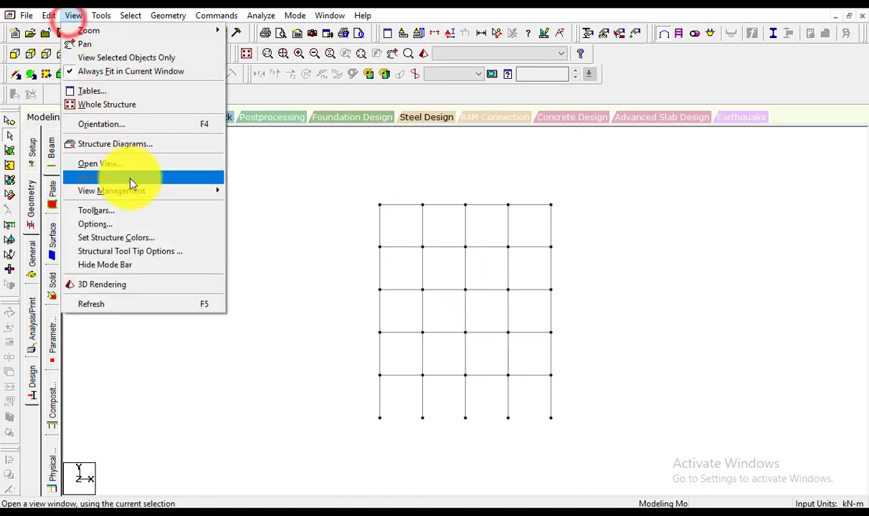
{"action": "left_click", "coordinate": [131, 164]}
{"action": "left_click", "coordinate": [341, 192]}
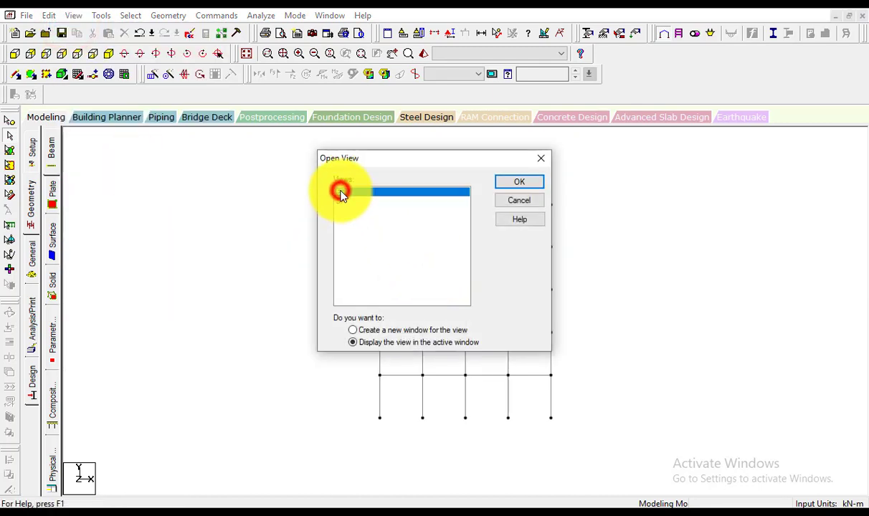
{"action": "left_click", "coordinate": [446, 330]}
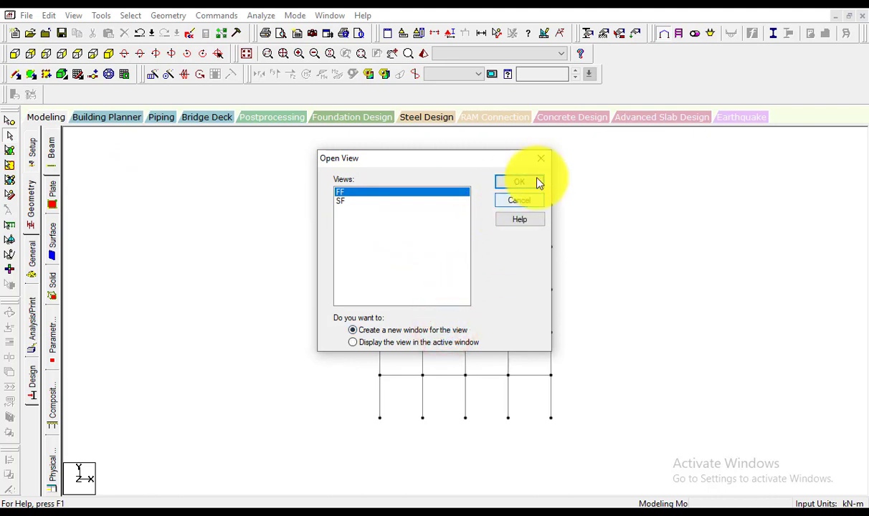
{"action": "left_click", "coordinate": [543, 157]}
Return to the Geometry page layout and display the saved view SF in the active window in isometric orientation
{"action": "left_click", "coordinate": [31, 195]}
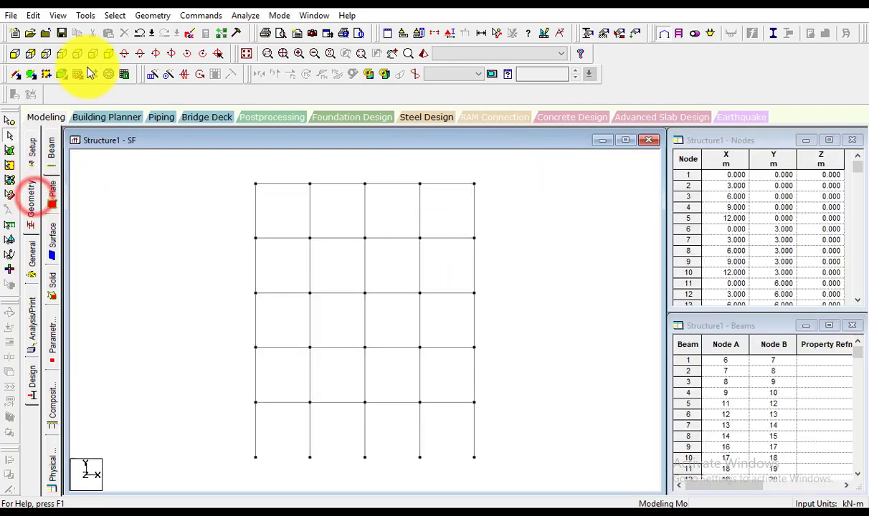
{"action": "left_click", "coordinate": [61, 15]}
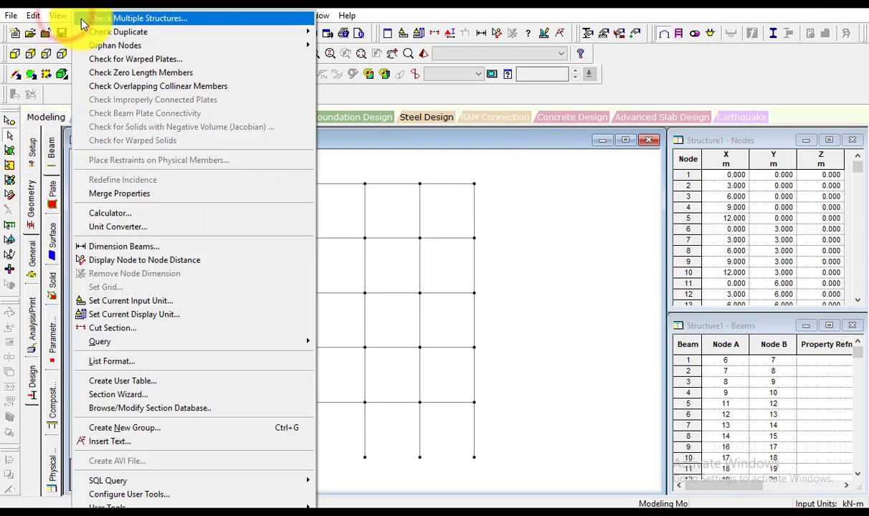
{"action": "left_click", "coordinate": [84, 164]}
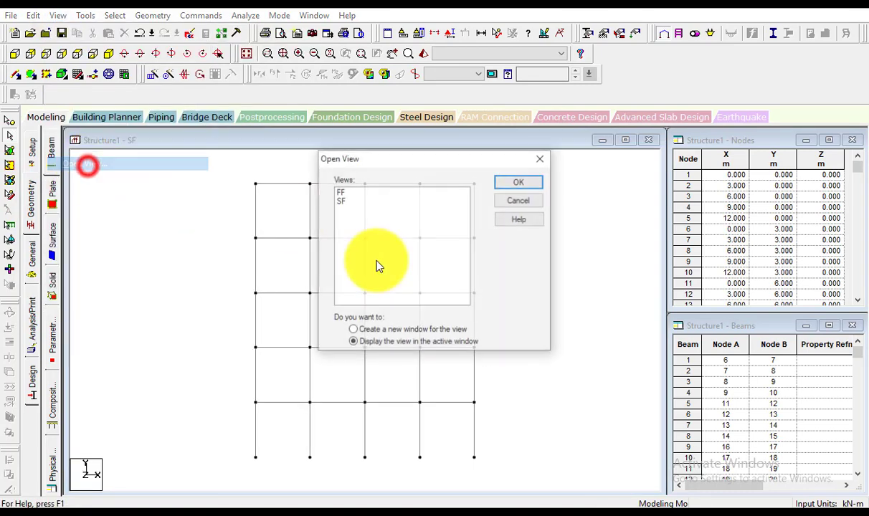
{"action": "left_click", "coordinate": [342, 200]}
{"action": "left_click", "coordinate": [505, 181]}
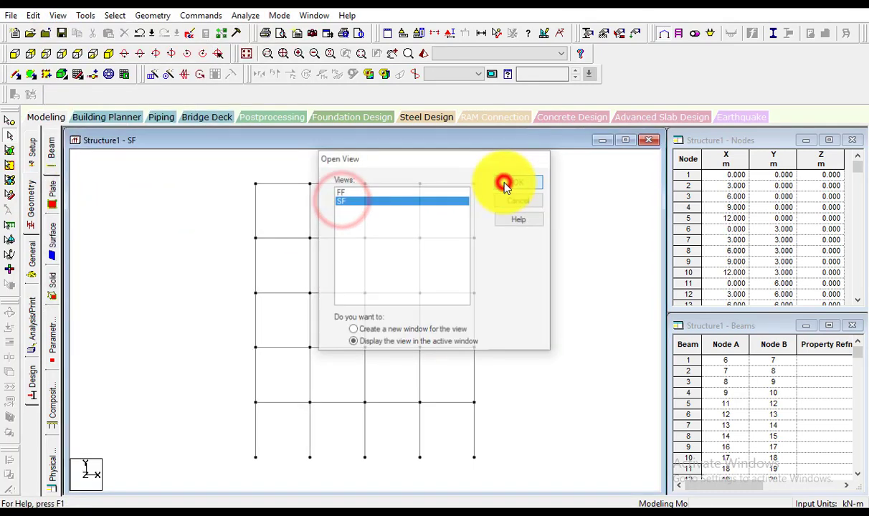
{"action": "left_click", "coordinate": [110, 57]}
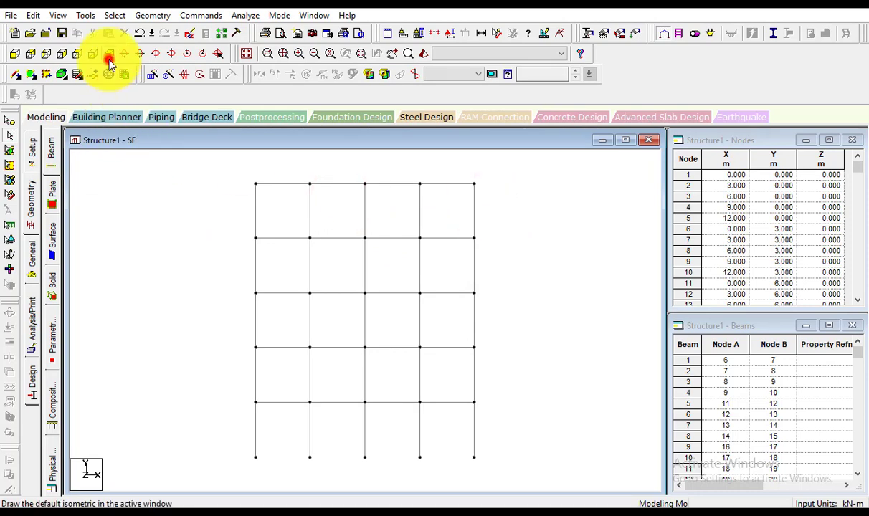
{"action": "left_click", "coordinate": [58, 15]}
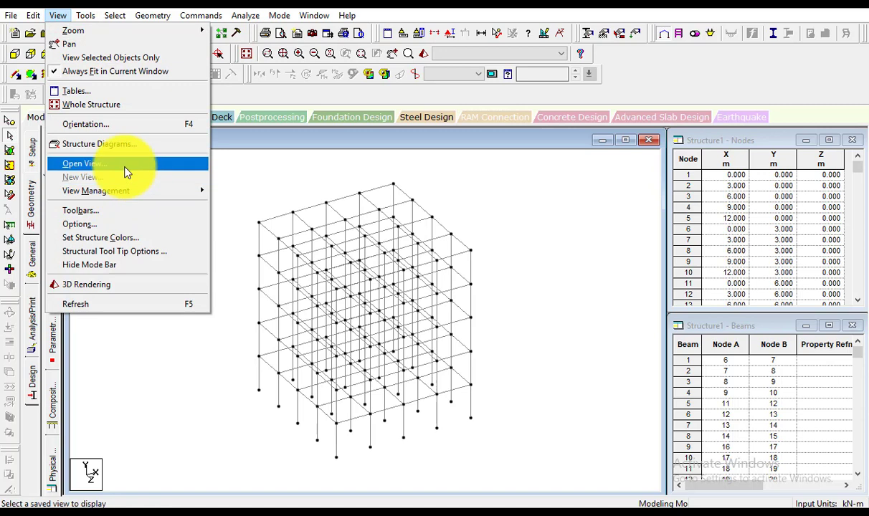
{"action": "mouse_move", "coordinate": [137, 200]}
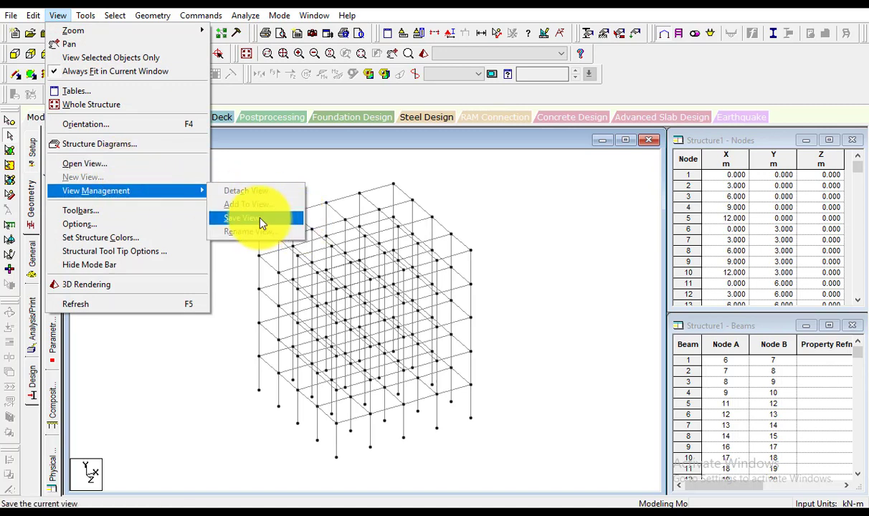
{"action": "left_click", "coordinate": [238, 268]}
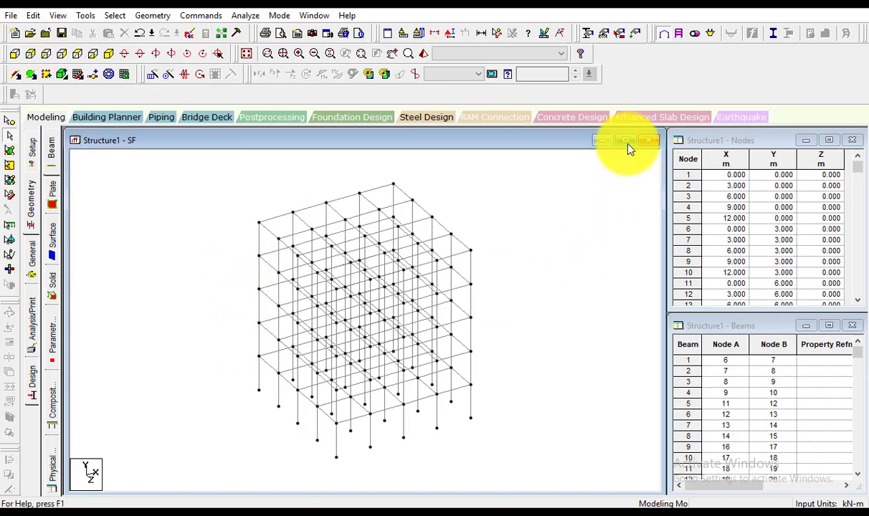
Show the frame in front view and select all beams of the lowest floor level
{"action": "left_click", "coordinate": [15, 54]}
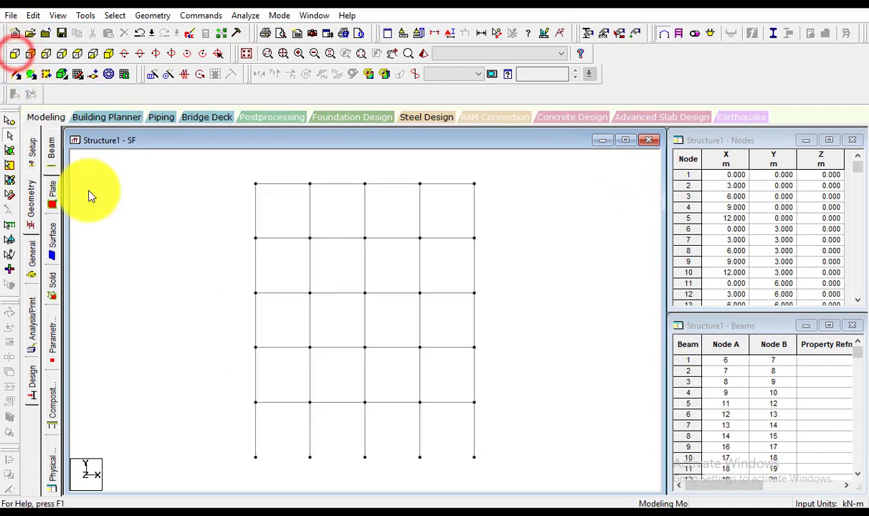
{"action": "left_click_drag", "start_coordinate": [192, 355], "coordinate": [518, 429]}
{"action": "left_click", "coordinate": [550, 448]}
{"action": "left_click_drag", "start_coordinate": [221, 388], "coordinate": [532, 418]}
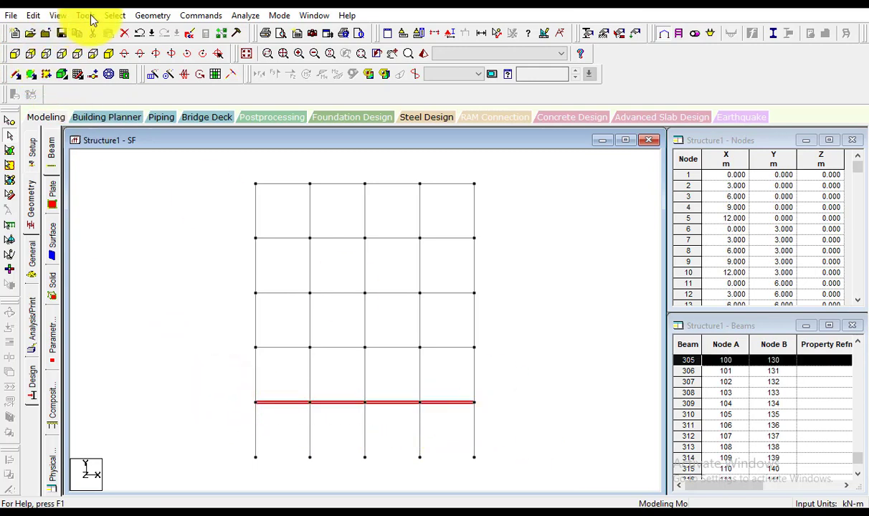
Create a new view of the selected lowest-floor beams in the active window and show it in isometric orientation
{"action": "left_click", "coordinate": [60, 16]}
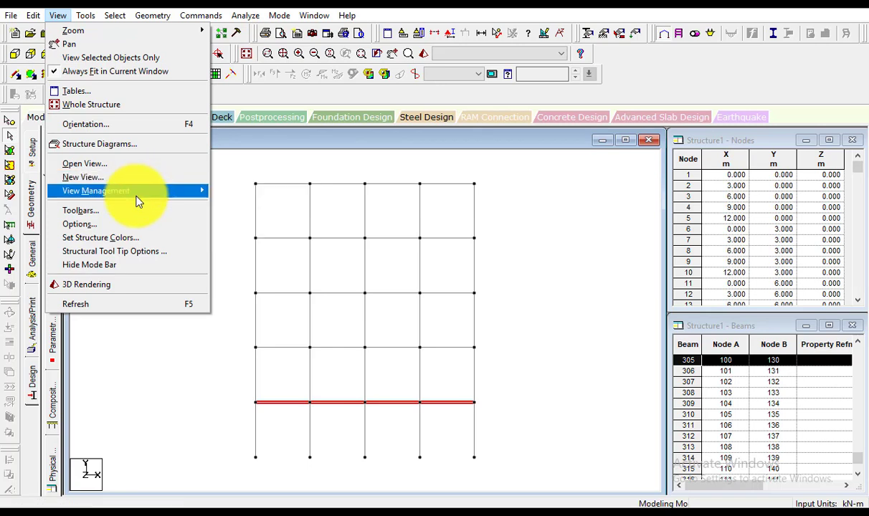
{"action": "mouse_move", "coordinate": [138, 201]}
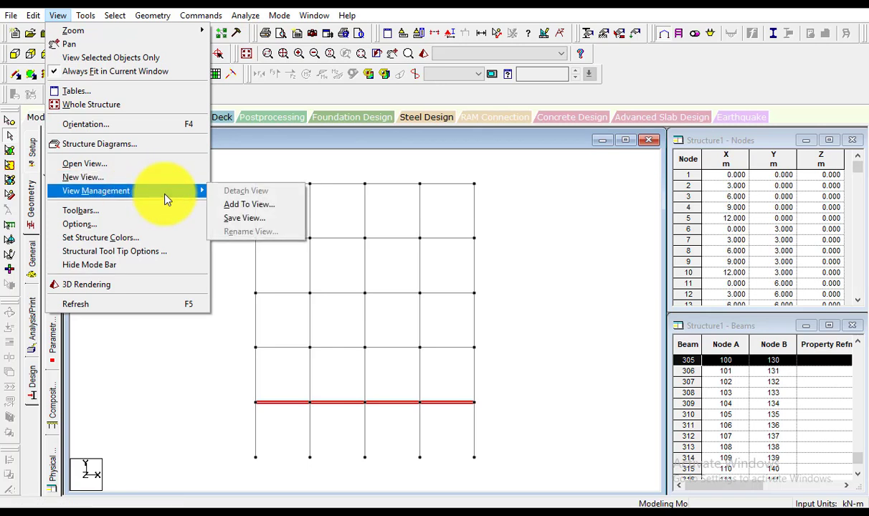
{"action": "left_click", "coordinate": [164, 178]}
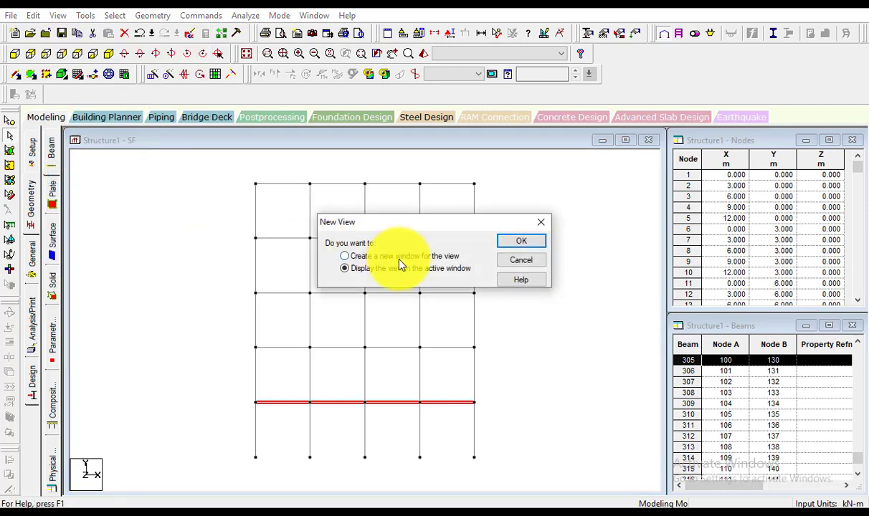
{"action": "left_click", "coordinate": [513, 244]}
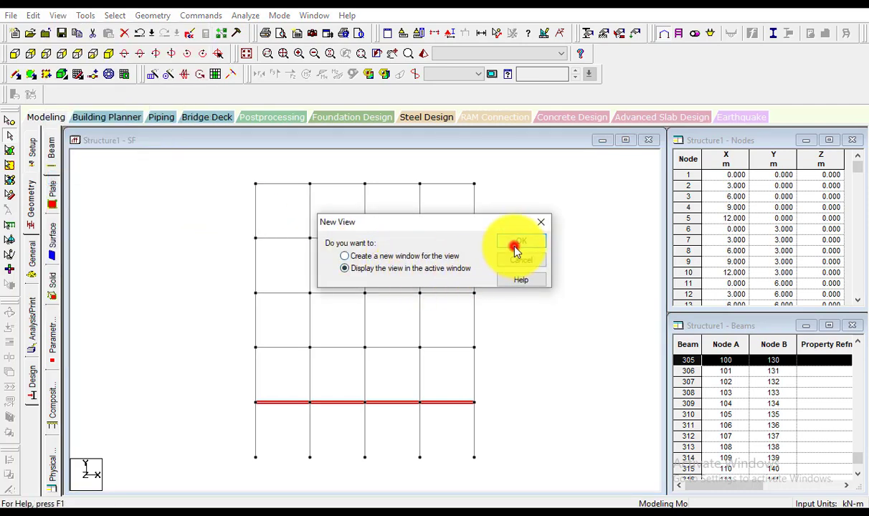
{"action": "left_click", "coordinate": [107, 55]}
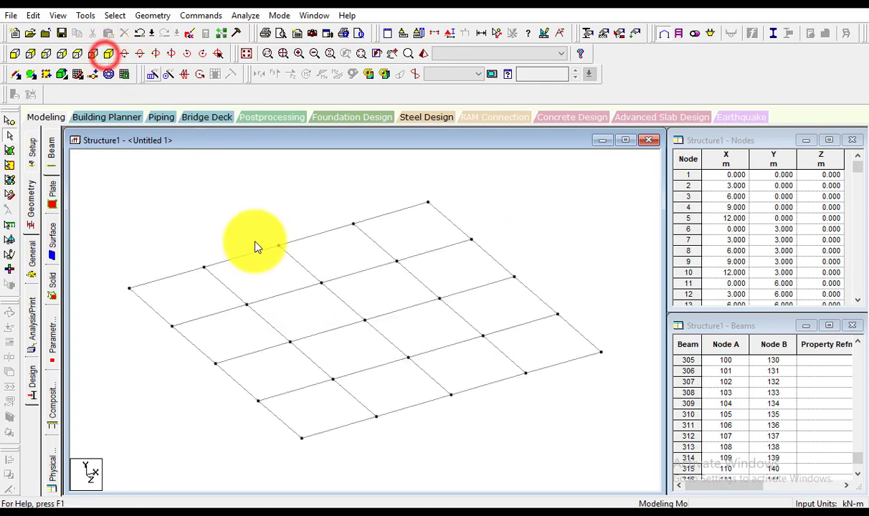
Save the isolated lowest-floor view as FF, overwriting the existing view of that name
{"action": "left_click", "coordinate": [61, 15]}
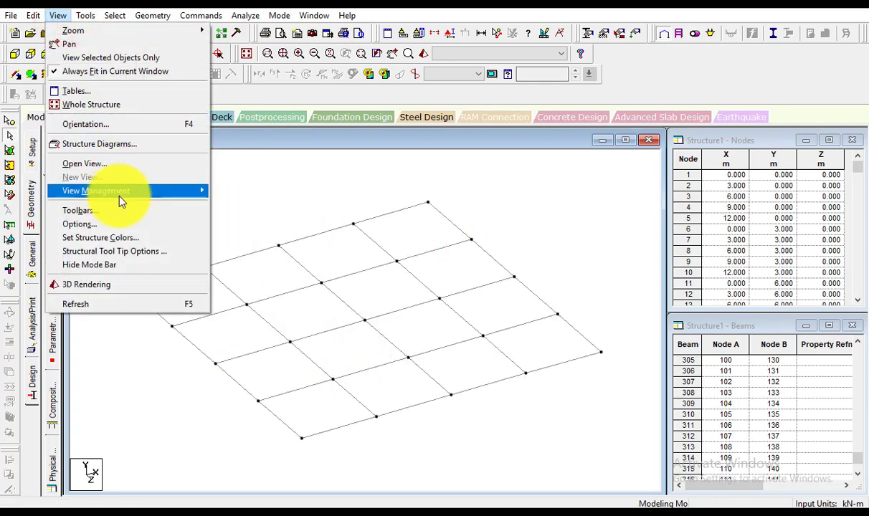
{"action": "mouse_move", "coordinate": [121, 190]}
{"action": "left_click", "coordinate": [239, 218]}
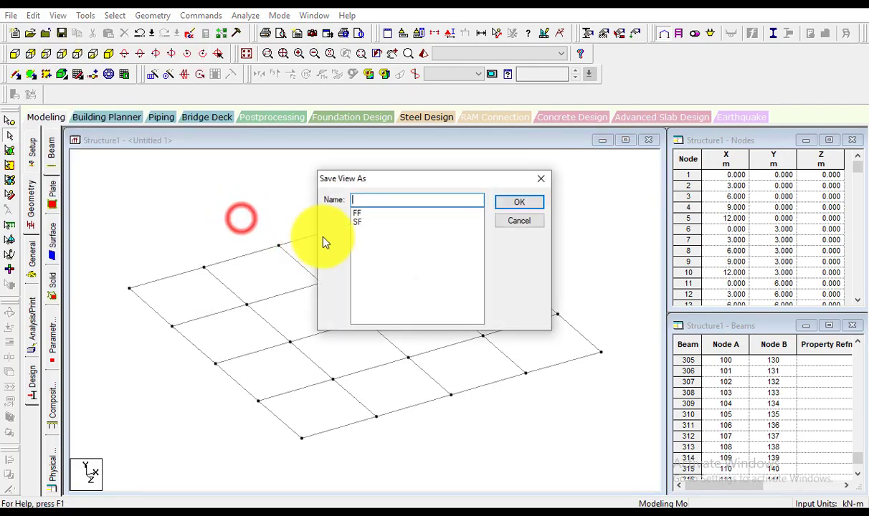
{"action": "left_click", "coordinate": [355, 214]}
{"action": "left_click", "coordinate": [520, 201]}
{"action": "left_click", "coordinate": [460, 287]}
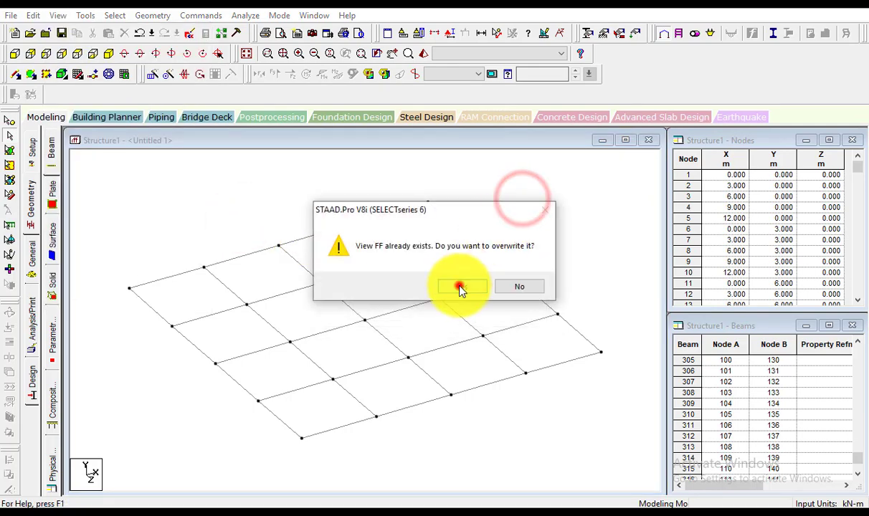
{"action": "left_click", "coordinate": [223, 215]}
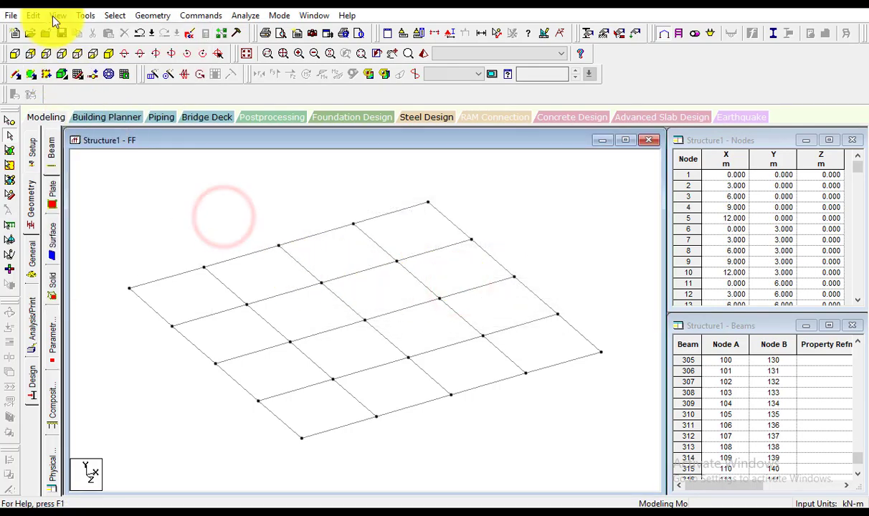
{"action": "left_click", "coordinate": [57, 15]}
{"action": "left_click", "coordinate": [251, 189]}
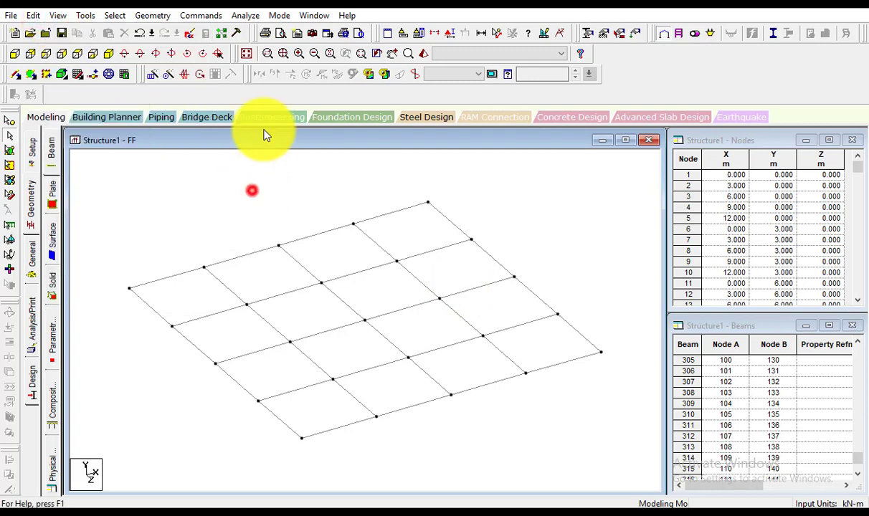
Return to the whole structure and reopen the saved view FF in the active window to check it
{"action": "left_click", "coordinate": [246, 54]}
{"action": "left_click", "coordinate": [159, 222]}
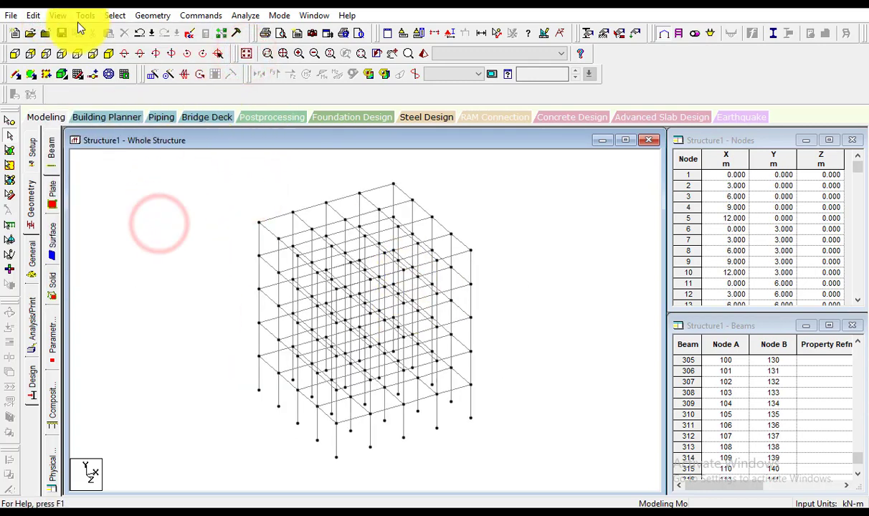
{"action": "left_click", "coordinate": [58, 15]}
{"action": "left_click", "coordinate": [100, 164]}
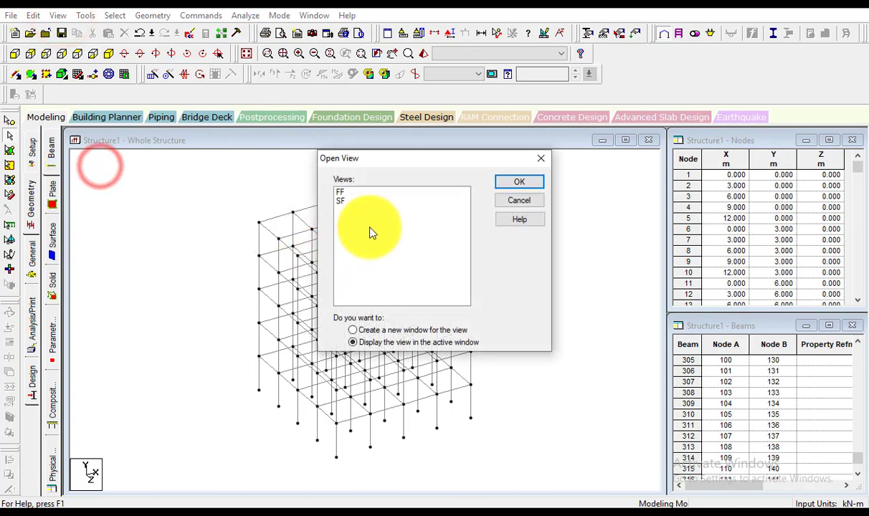
{"action": "left_click", "coordinate": [341, 193]}
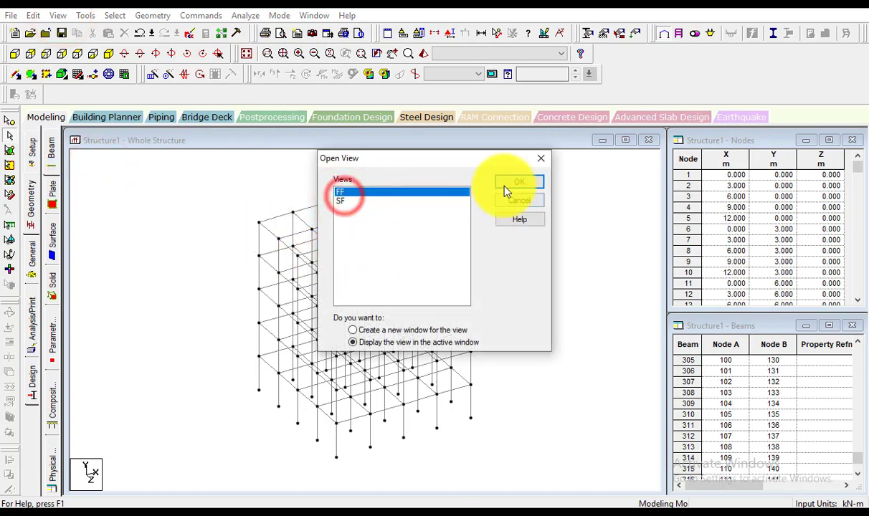
{"action": "left_click", "coordinate": [509, 183]}
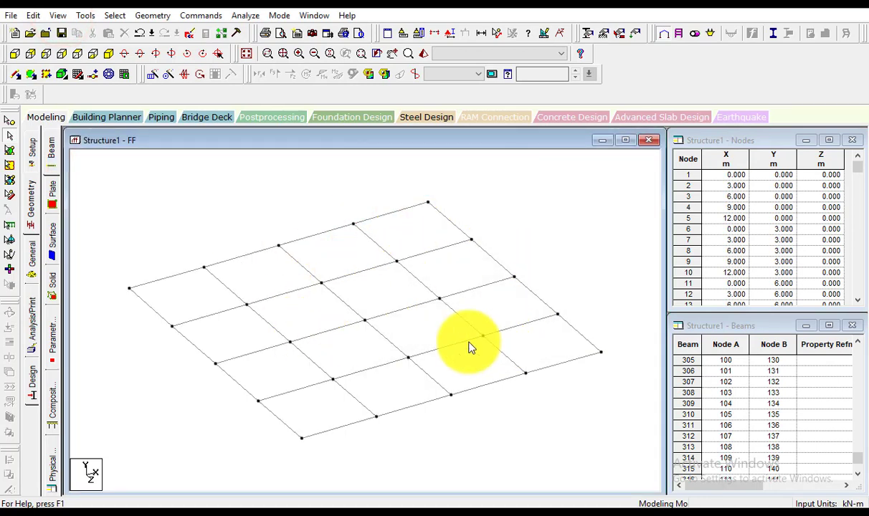
{"action": "scroll", "coordinate": [459, 300], "scroll_direction": "down", "scroll_amount": 1}
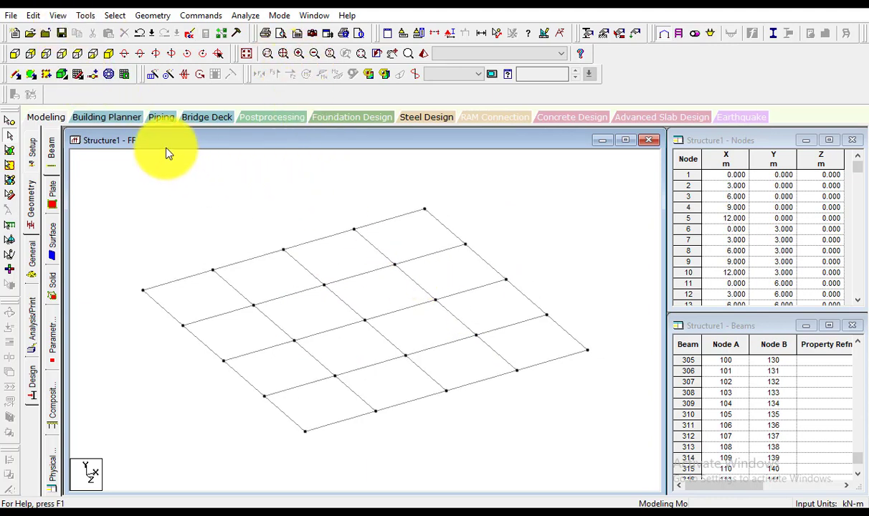
Return to the whole structure in front view and select all beams of the second floor level from the base
{"action": "left_click", "coordinate": [248, 54]}
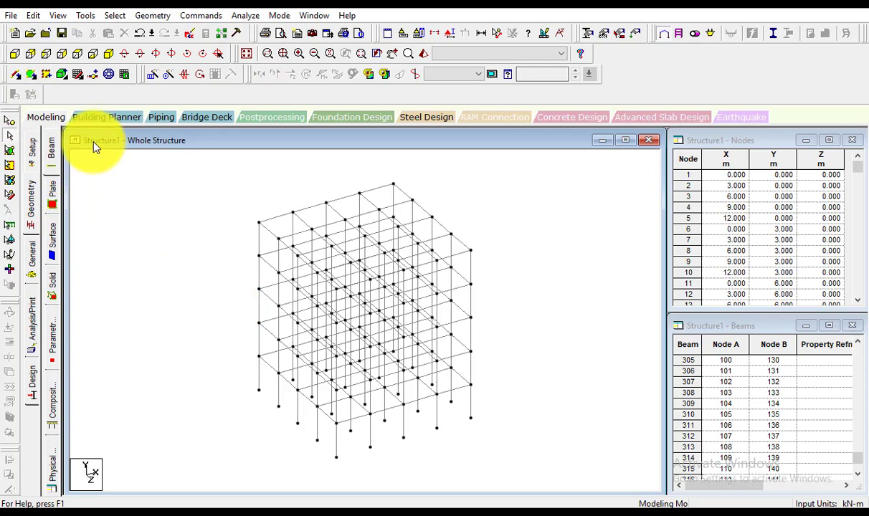
{"action": "left_click", "coordinate": [15, 54]}
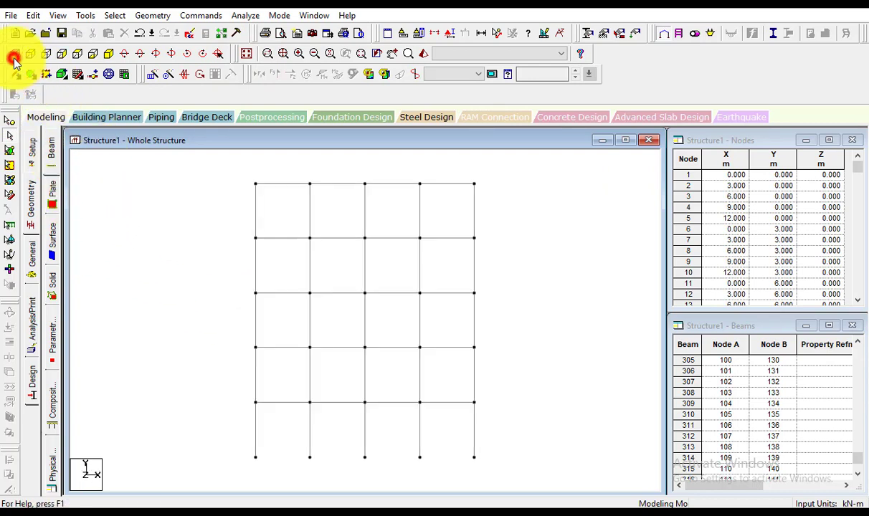
{"action": "left_click_drag", "start_coordinate": [219, 335], "coordinate": [504, 364]}
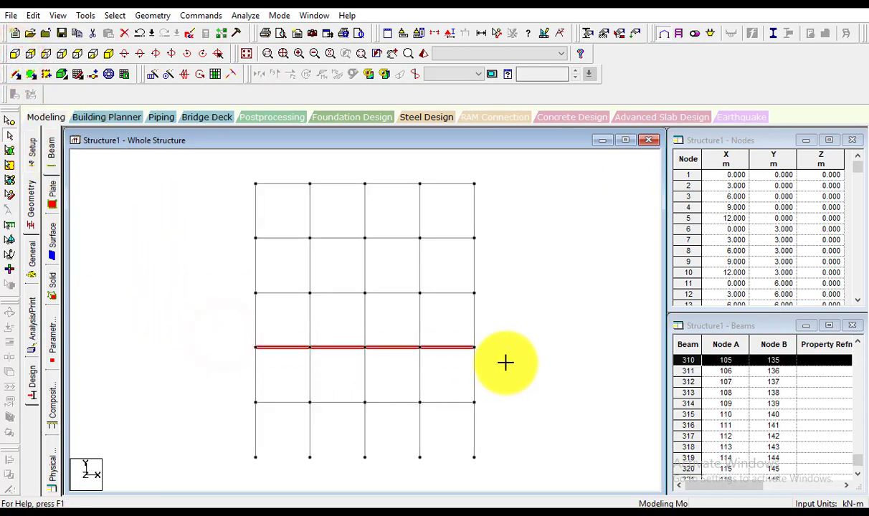
Create a new view of the selected second-level beams in the active window and show it in isometric orientation
{"action": "left_click", "coordinate": [59, 15]}
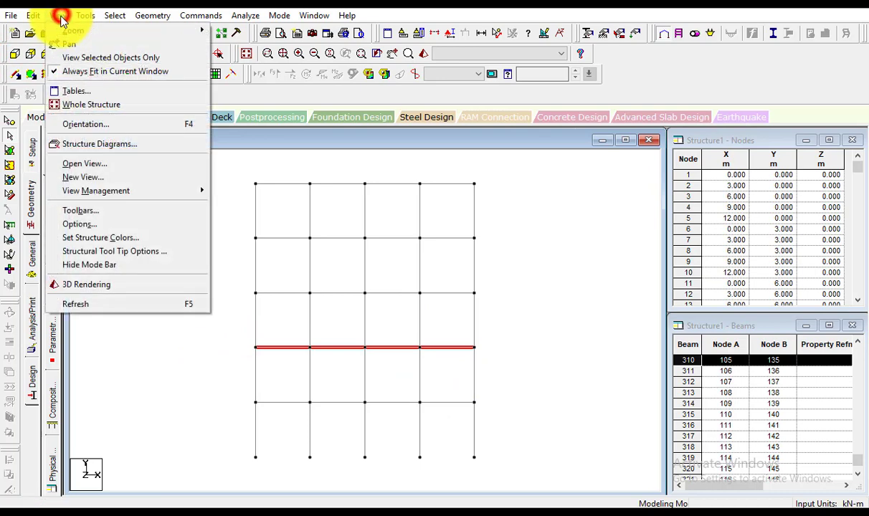
{"action": "left_click", "coordinate": [147, 180]}
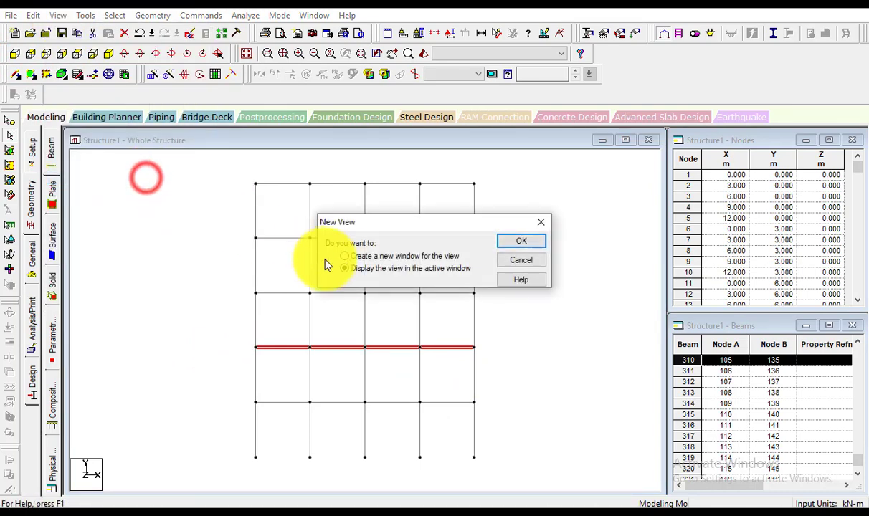
{"action": "left_click", "coordinate": [517, 241]}
{"action": "left_click", "coordinate": [108, 53]}
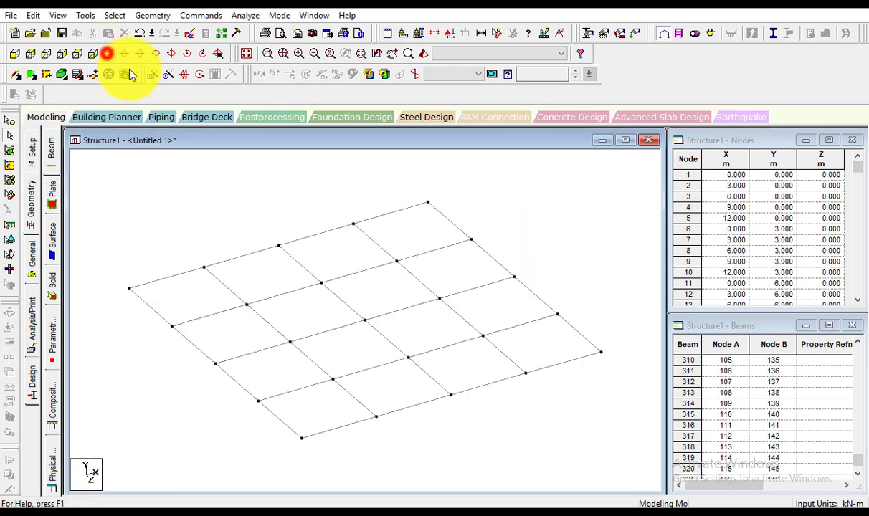
Save the isolated second-level view as SF, overwriting the existing view of that name
{"action": "left_click", "coordinate": [59, 16]}
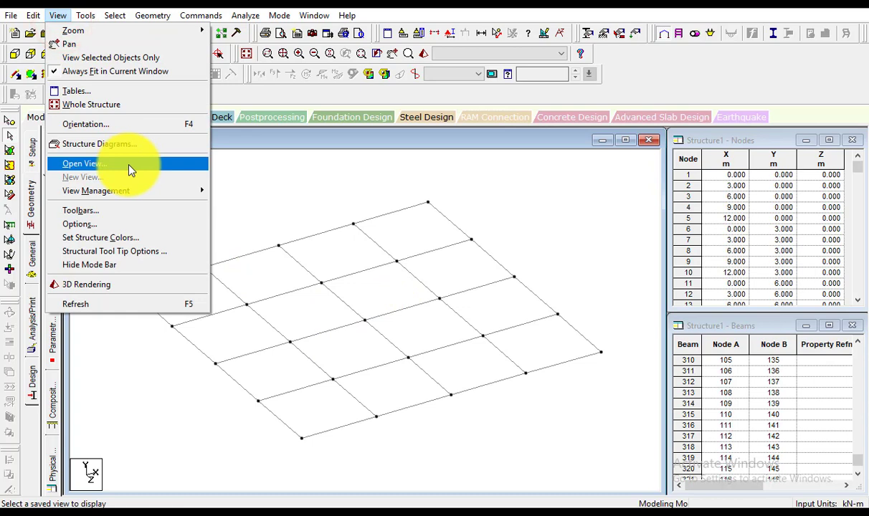
{"action": "mouse_move", "coordinate": [125, 191]}
{"action": "left_click", "coordinate": [250, 218]}
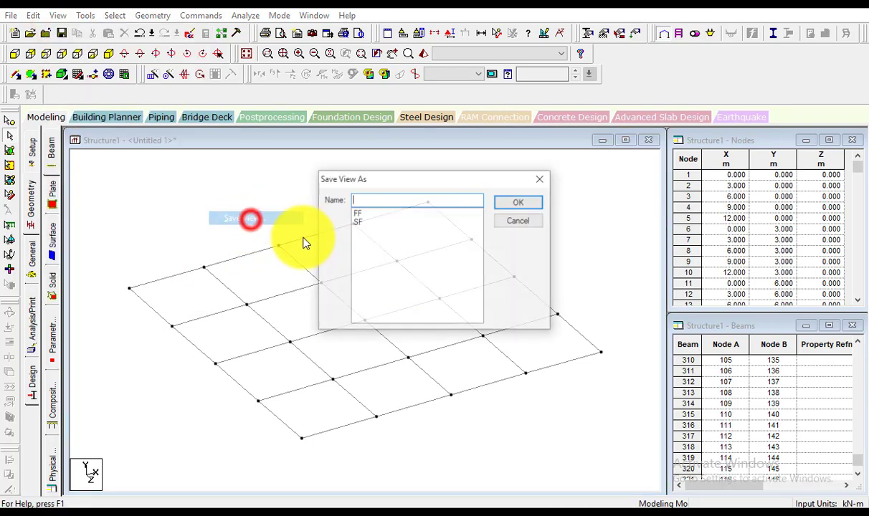
{"action": "left_click", "coordinate": [356, 223]}
{"action": "left_click", "coordinate": [519, 205]}
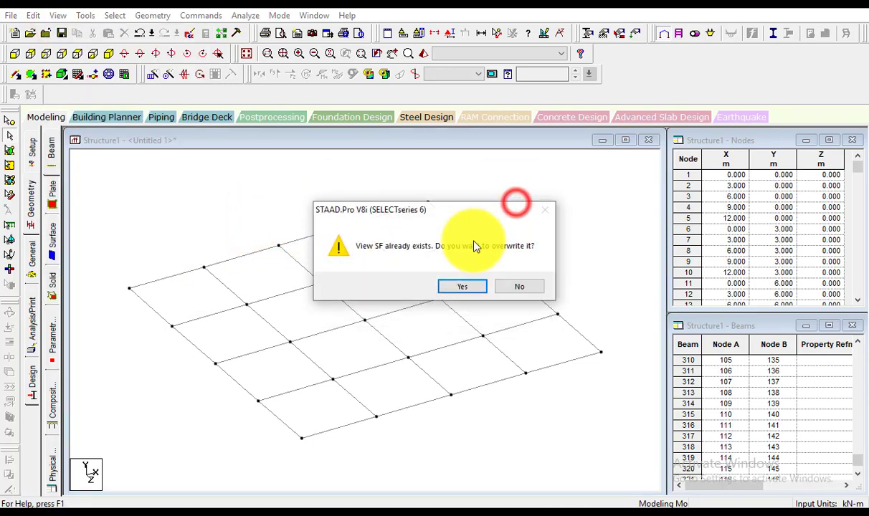
{"action": "left_click", "coordinate": [453, 284]}
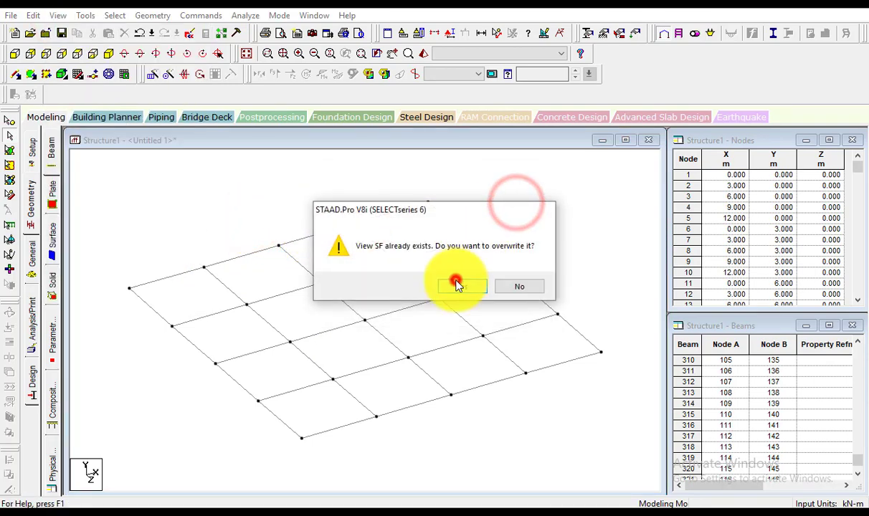
Display the whole structure again in front view
{"action": "left_click", "coordinate": [248, 54]}
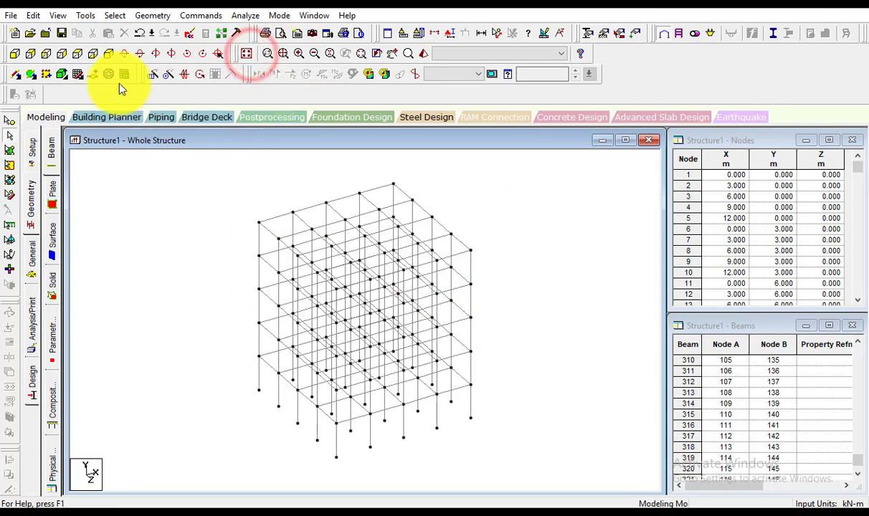
{"action": "left_click", "coordinate": [16, 53]}
{"action": "left_click", "coordinate": [176, 302]}
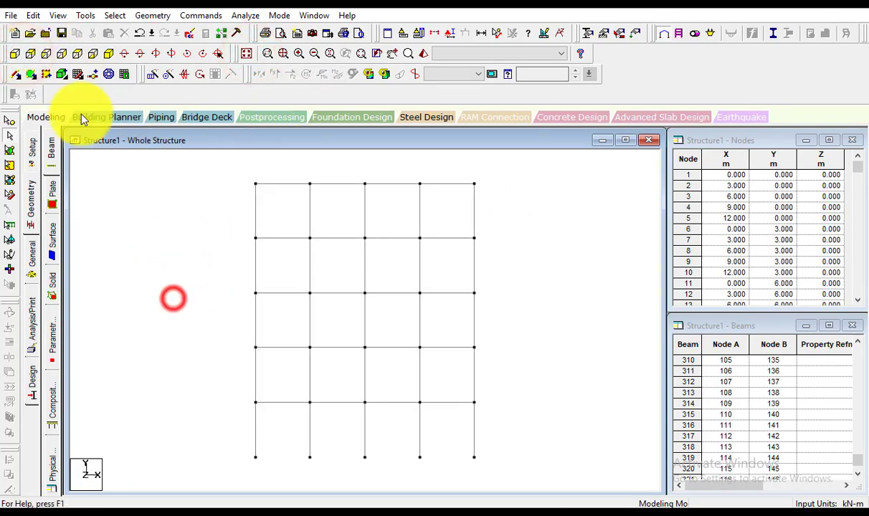
Open the saved view FF in the active window and turn it to front view
{"action": "left_click", "coordinate": [57, 15]}
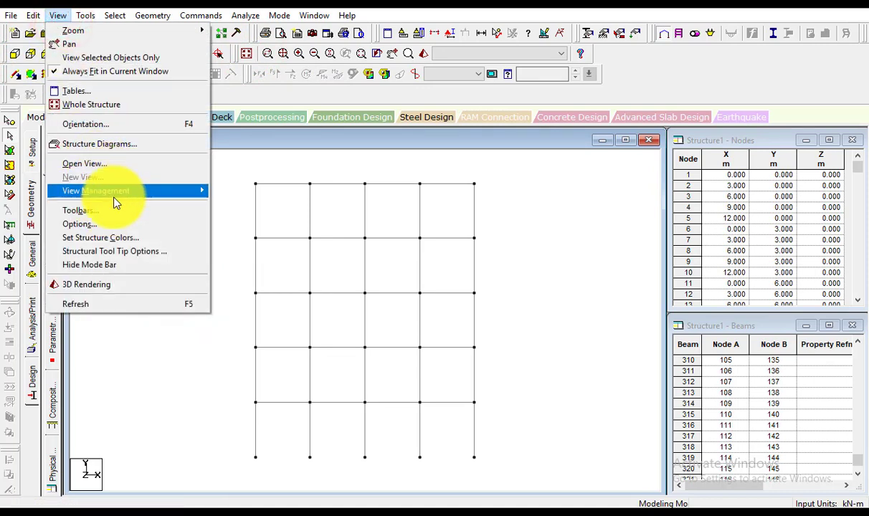
{"action": "left_click", "coordinate": [116, 164]}
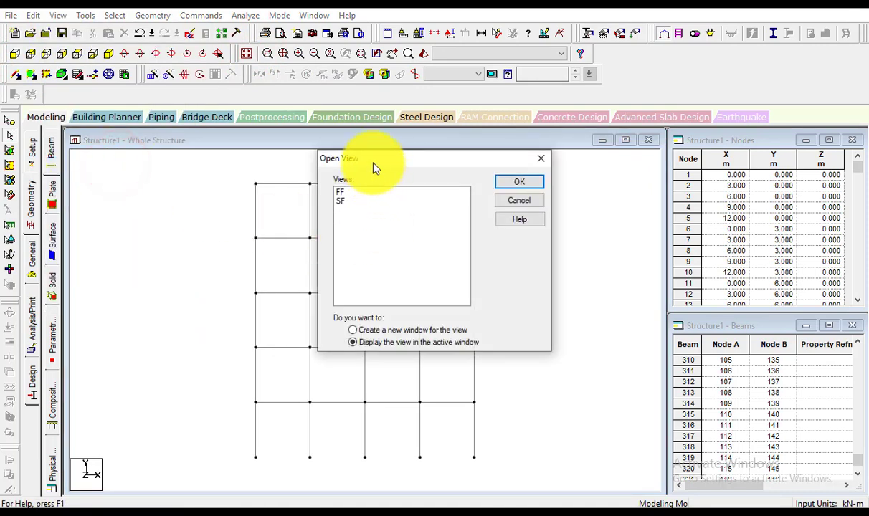
{"action": "left_click_drag", "start_coordinate": [373, 159], "coordinate": [667, 183]}
{"action": "left_click", "coordinate": [635, 215]}
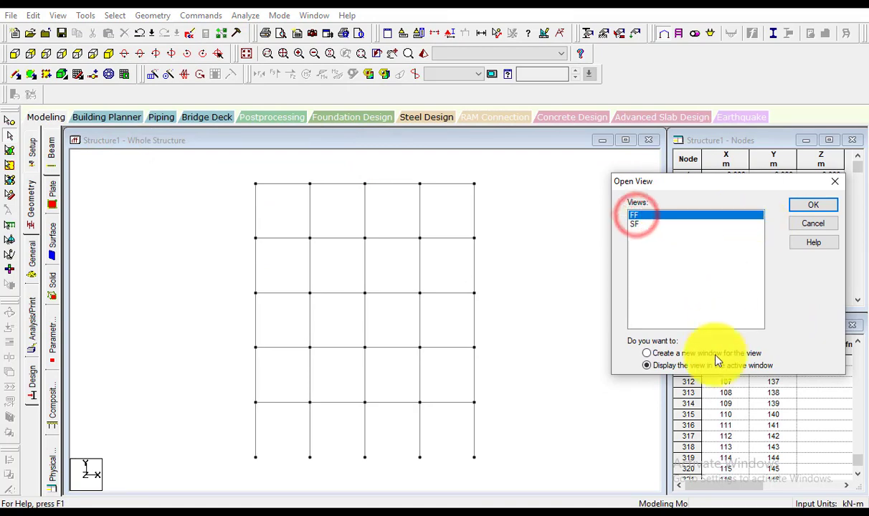
{"action": "left_click", "coordinate": [808, 205]}
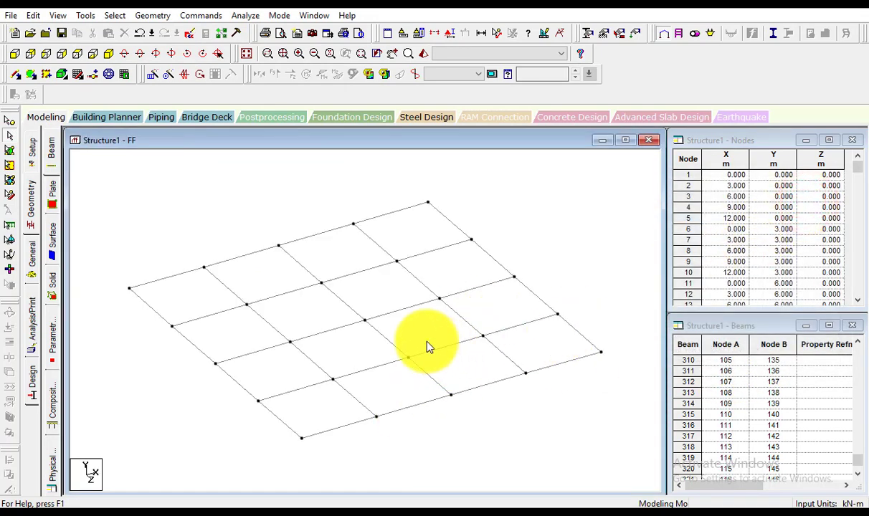
{"action": "left_click", "coordinate": [15, 58]}
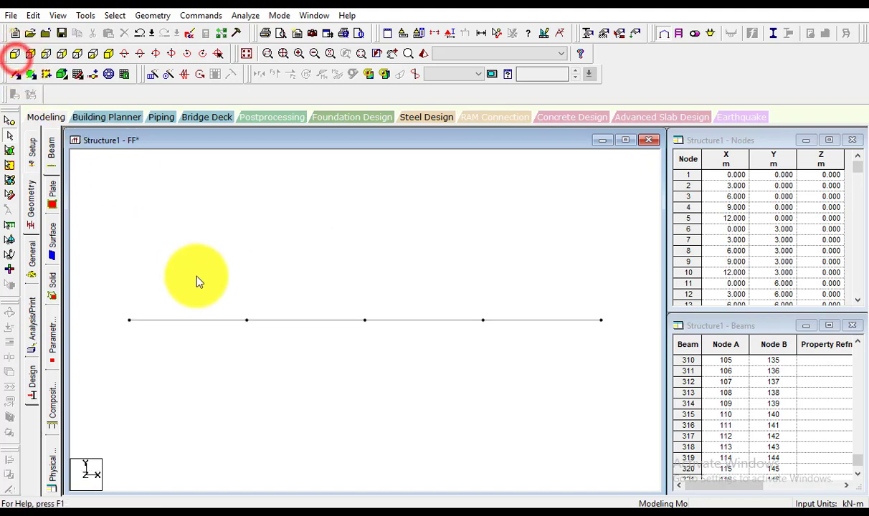